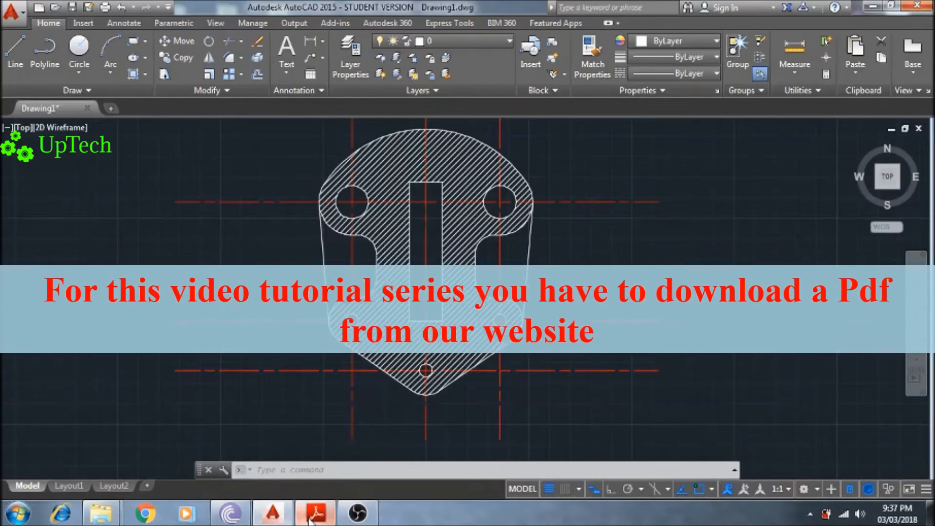
Switch to the exercise book PDF in Adobe Reader and review the part drawings on page 1.
click(316, 512)
scroll(531, 289, down, 15)
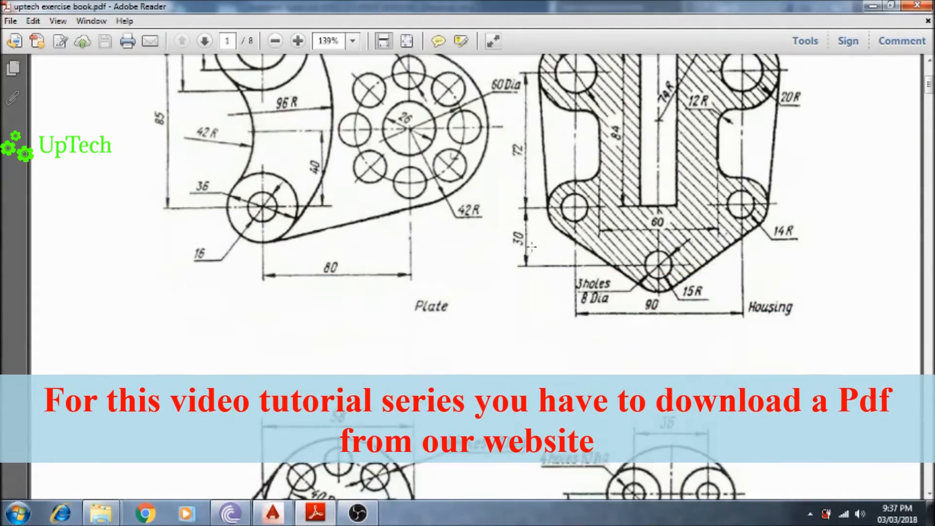
scroll(531, 289, down, 10)
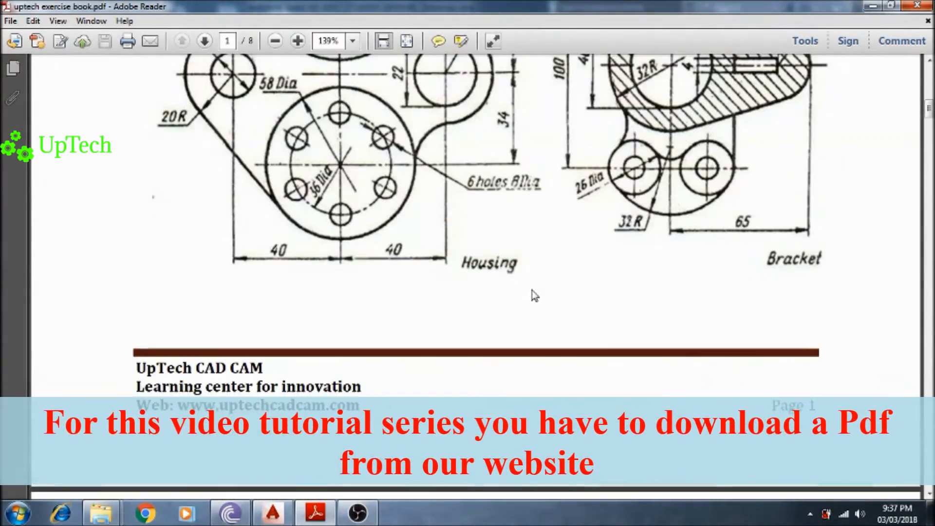
scroll(570, 253, up, 20)
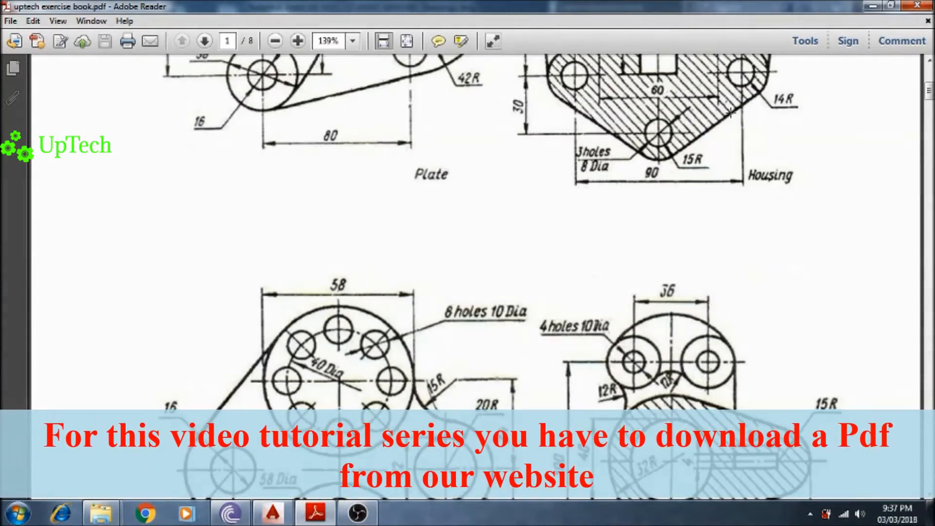
click(873, 6)
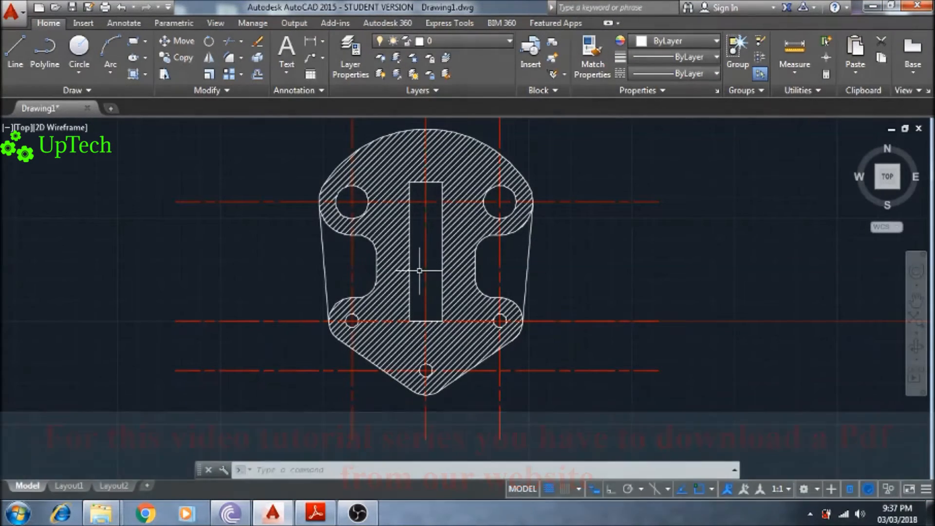
Open the Standard dimension style for modification and set the extension lines to extend 1 beyond the dimension lines.
mouse_move(419, 270)
middle_down()
mouse_move(464, 271)
mouse_move(393, 267)
mouse_move(424, 267)
middle_up()
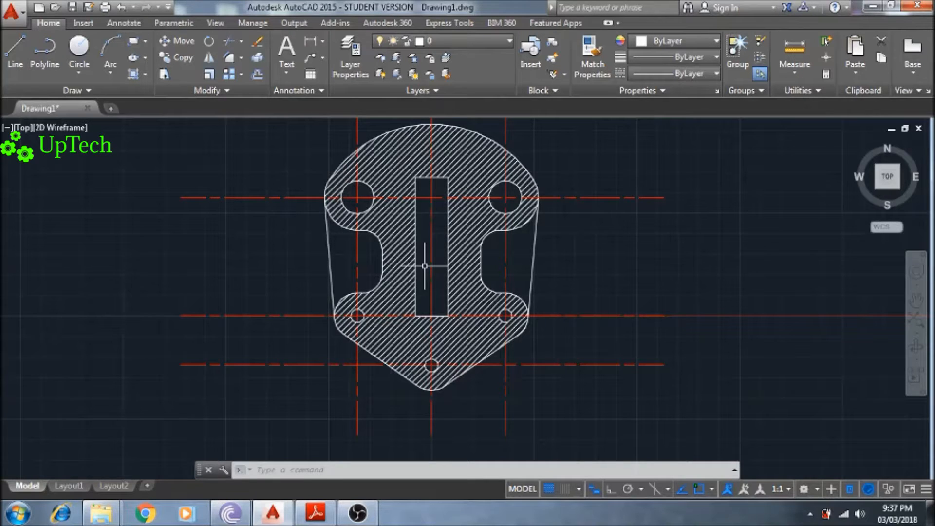
text(DIMSt)
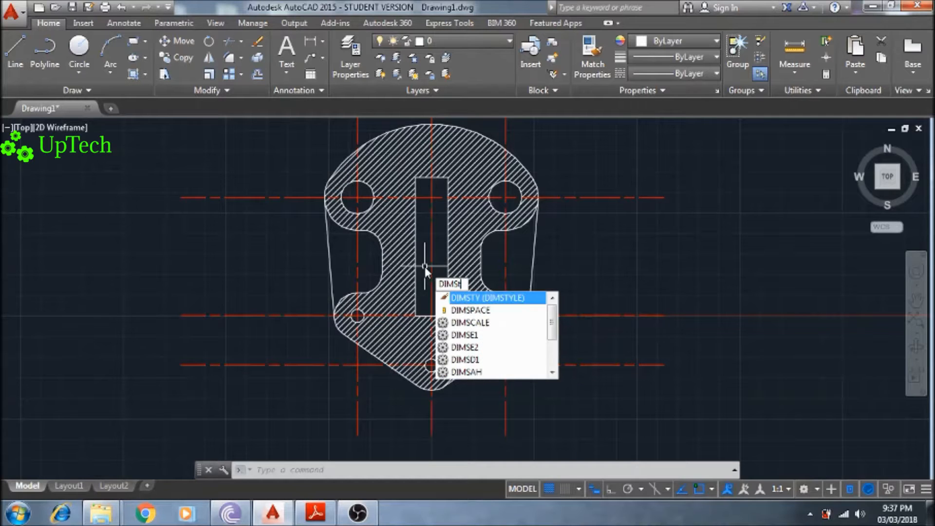
text(yle)
key(Return)
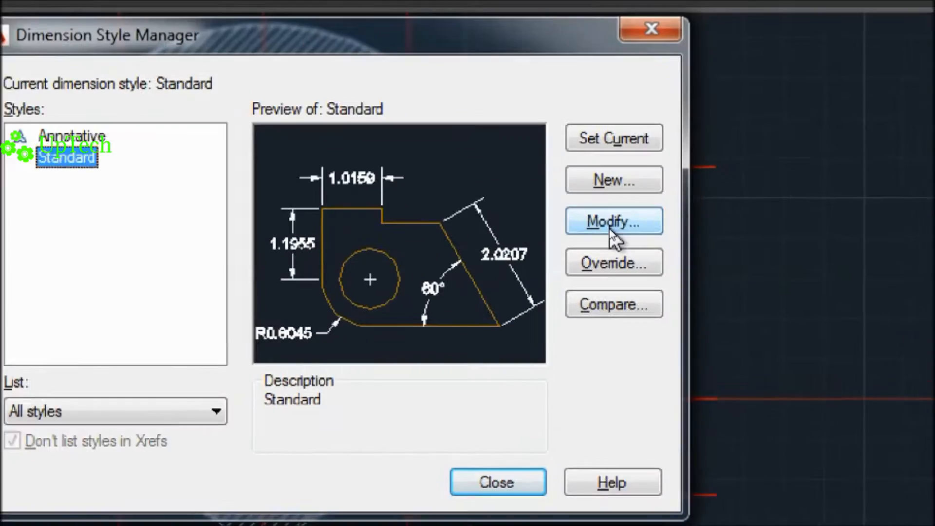
click(610, 226)
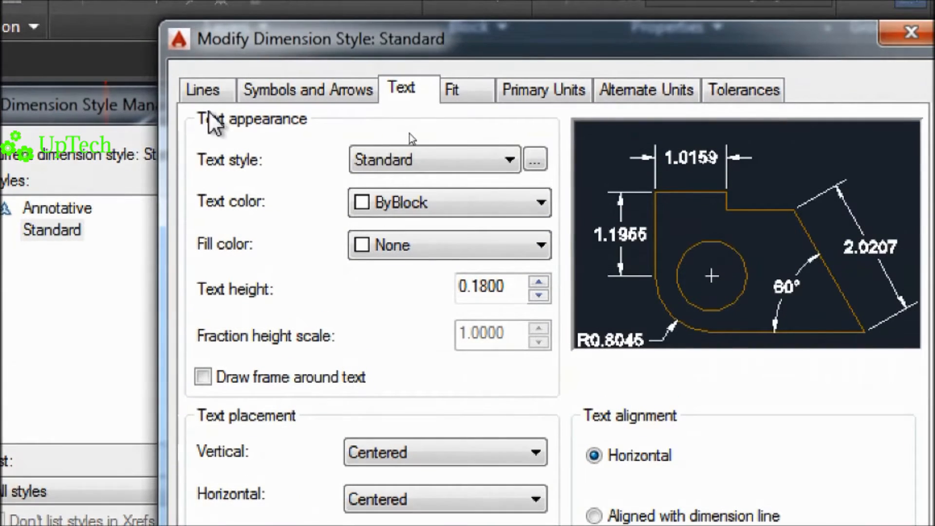
click(211, 95)
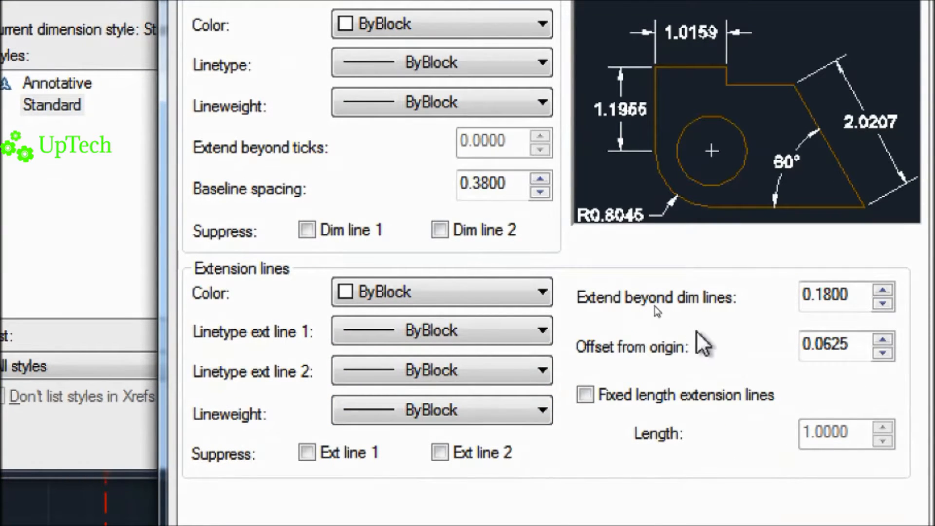
double_click(852, 296)
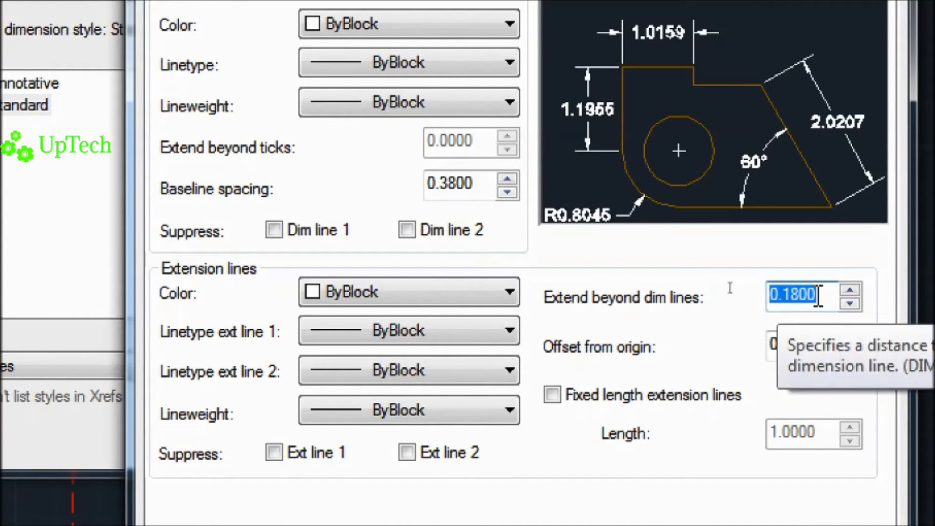
text(1)
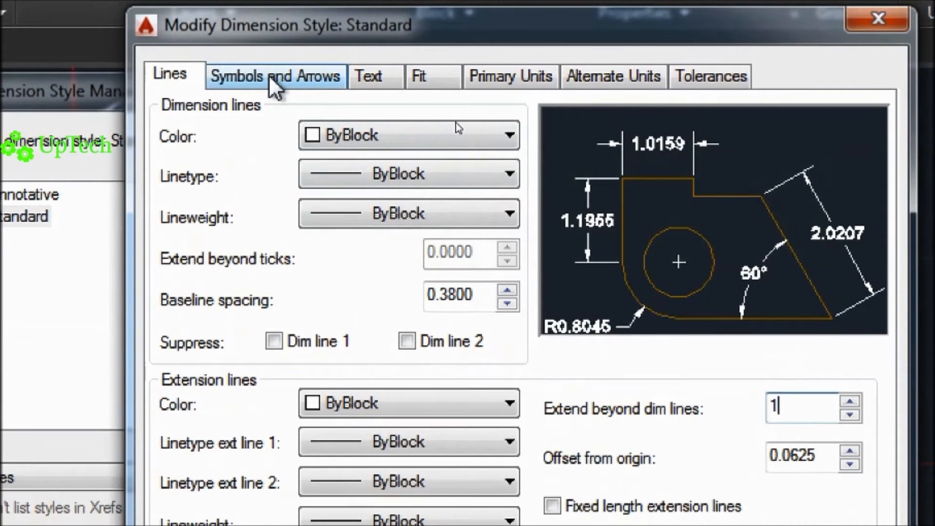
Set the Standard dimension style's arrow size to 2.
click(269, 75)
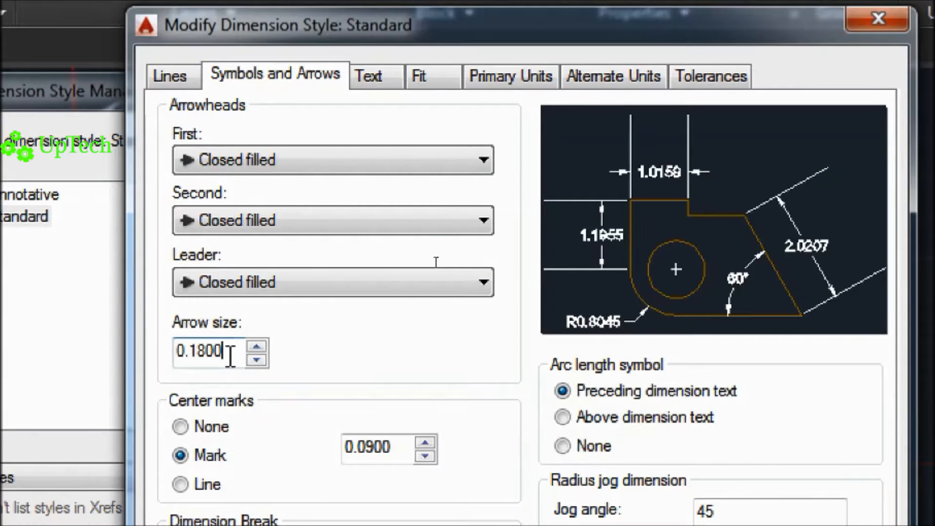
double_click(230, 357)
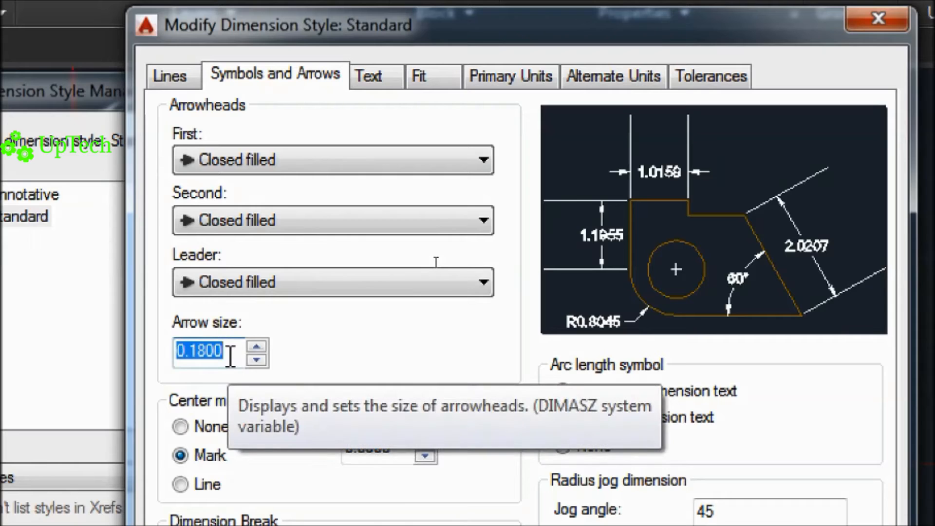
text(2)
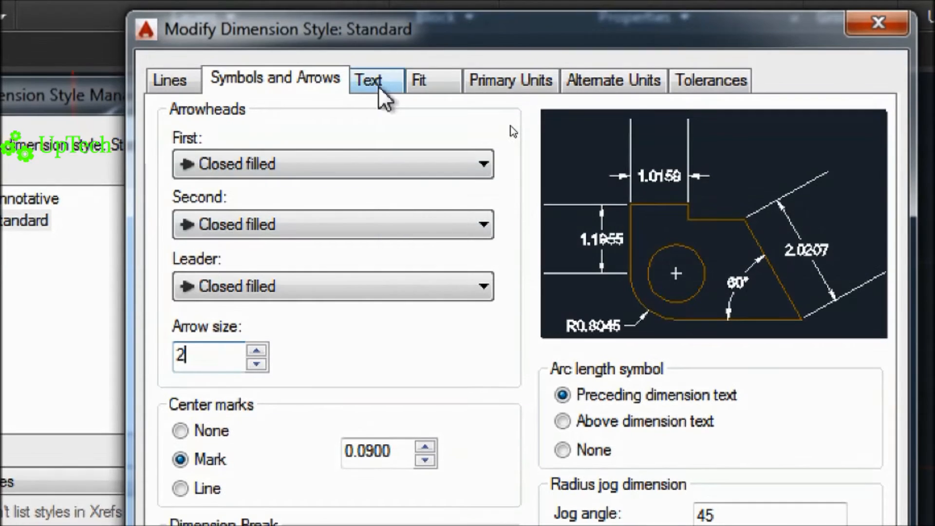
Set the dimension text height to 3 and its vertical placement to Above.
click(375, 83)
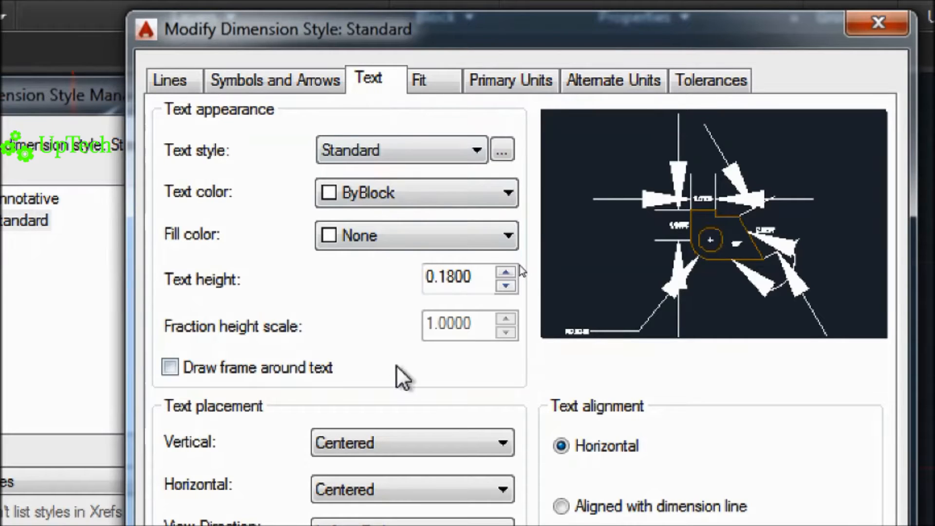
double_click(480, 274)
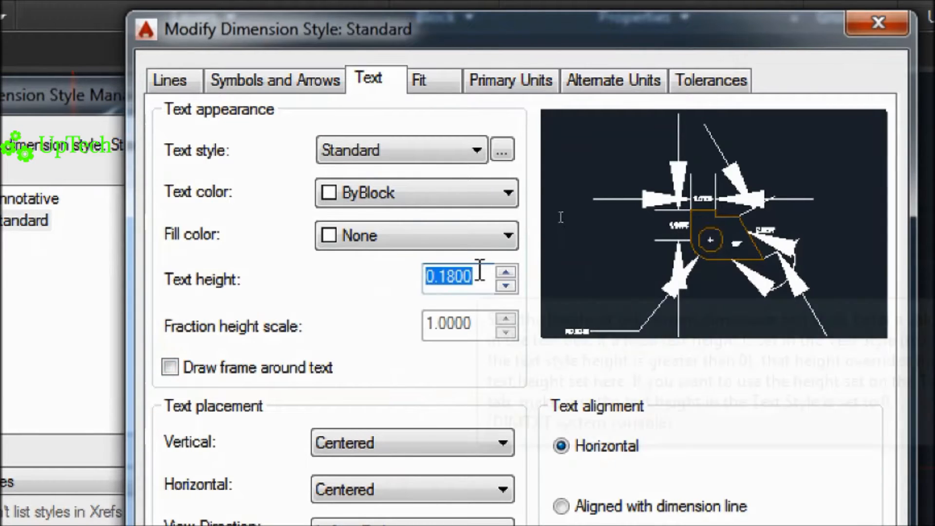
text(3)
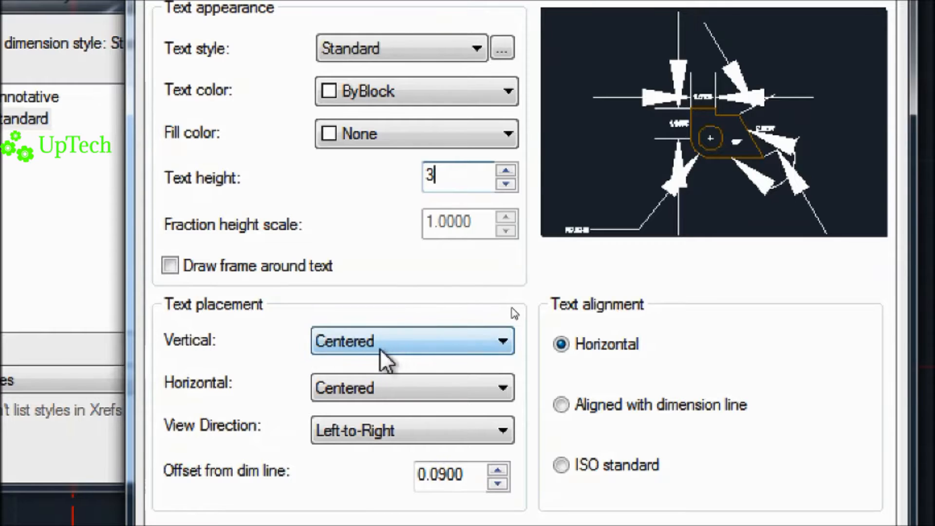
click(402, 350)
click(393, 383)
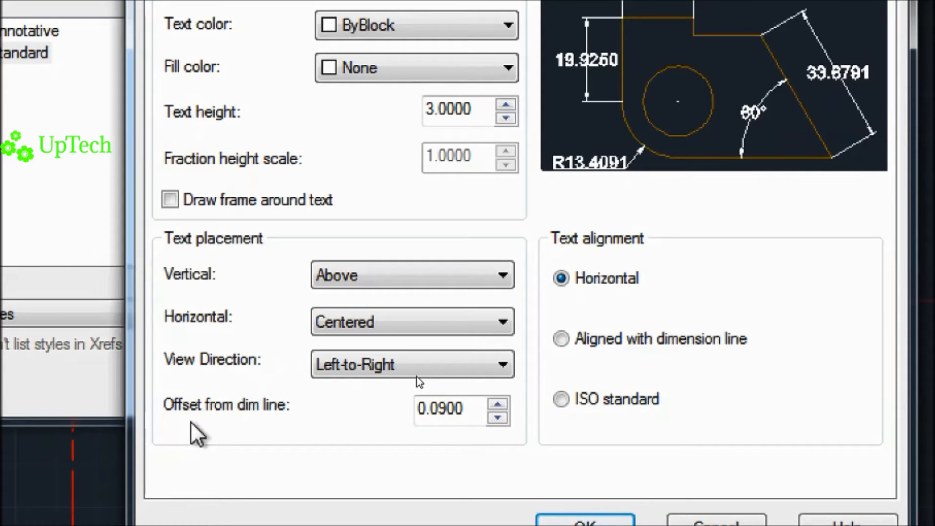
Set the text offset from the dimension line to 1 and the text alignment to ISO standard.
double_click(478, 416)
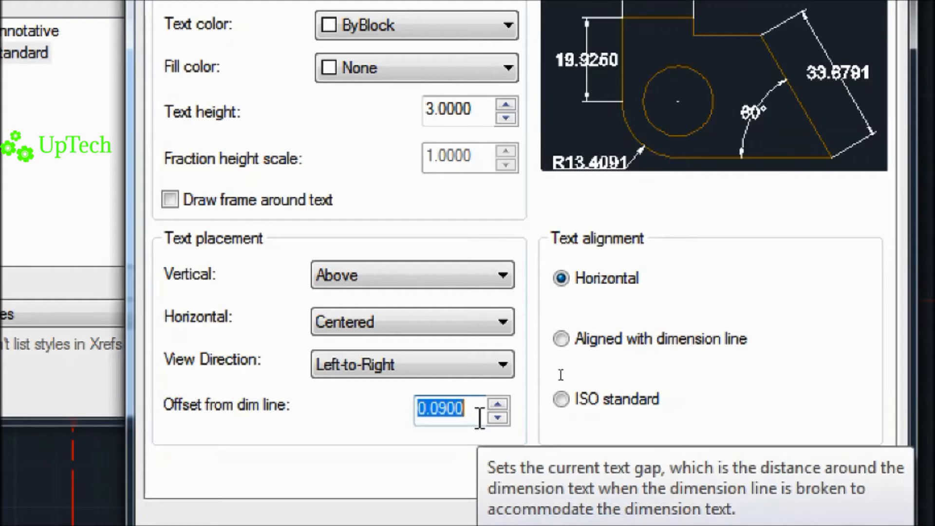
text(1)
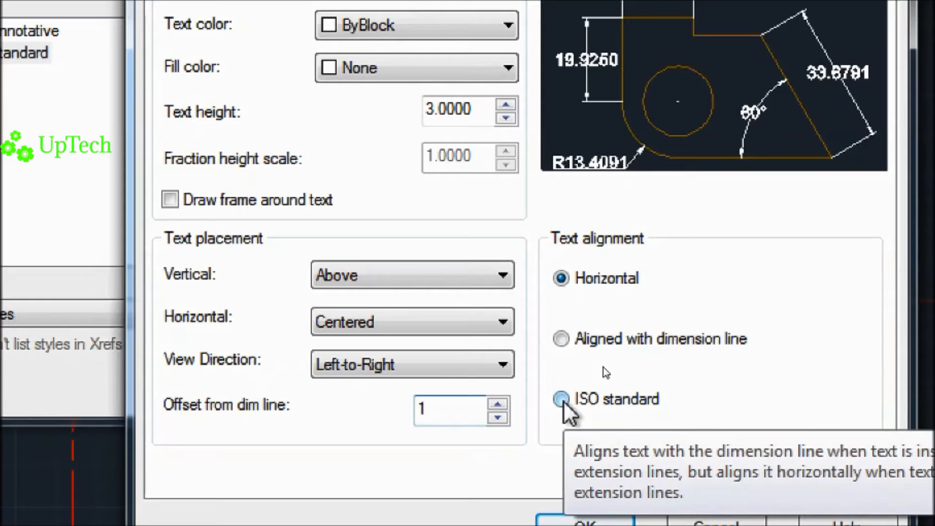
click(562, 400)
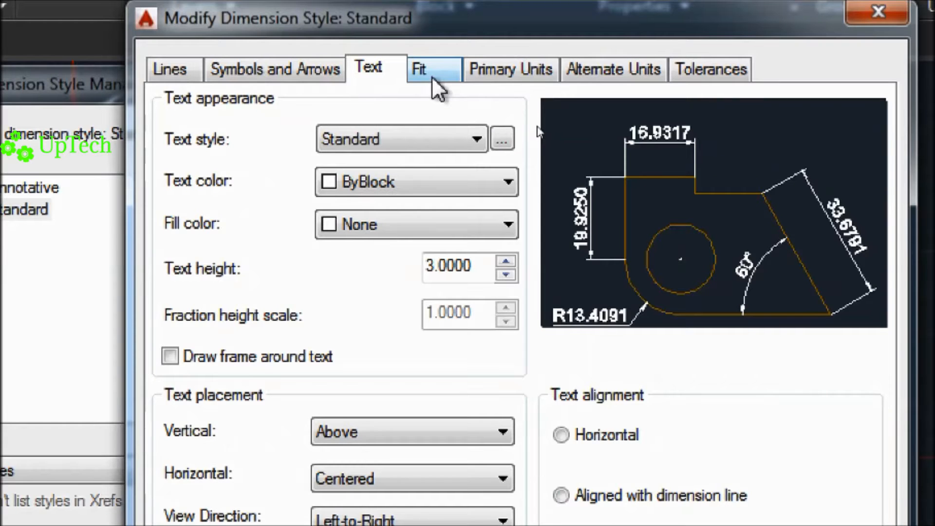
Enable drawing the dimension line between extension lines, set the linear dimension precision to 0, and save the modified style.
click(432, 77)
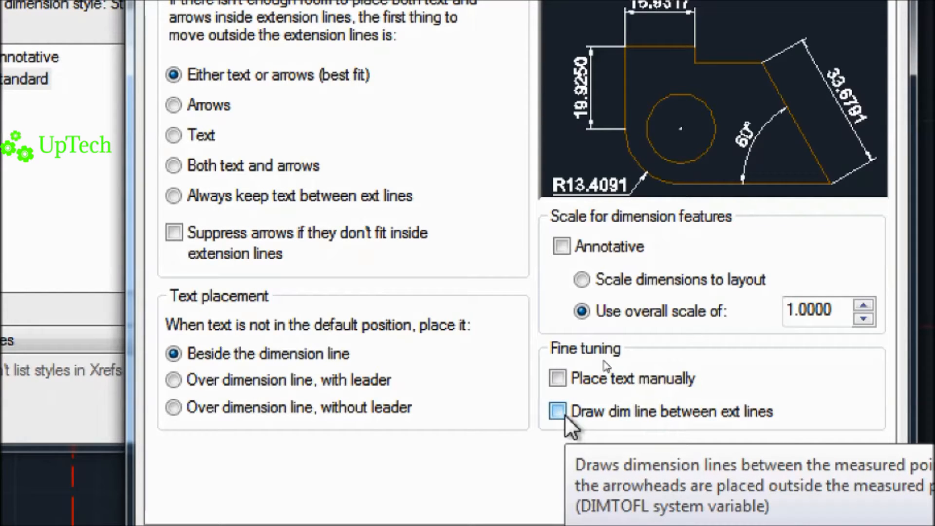
click(564, 413)
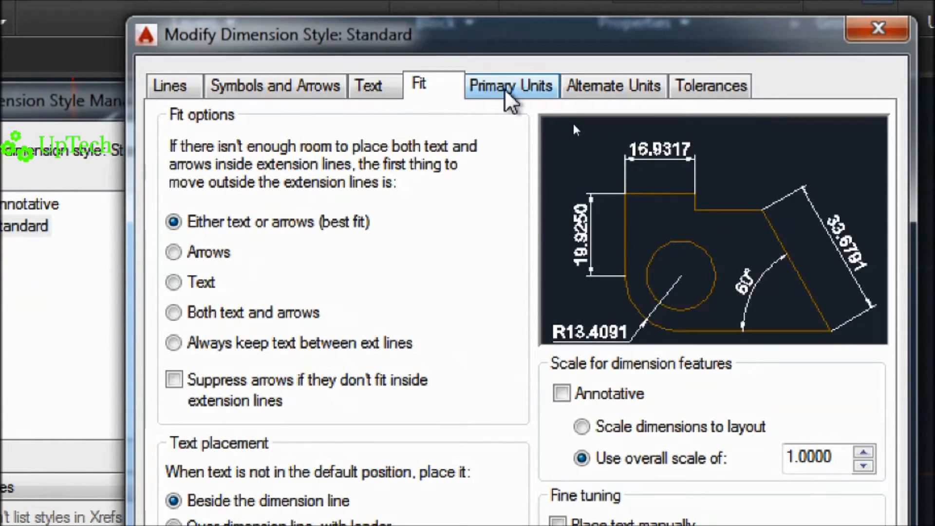
click(506, 92)
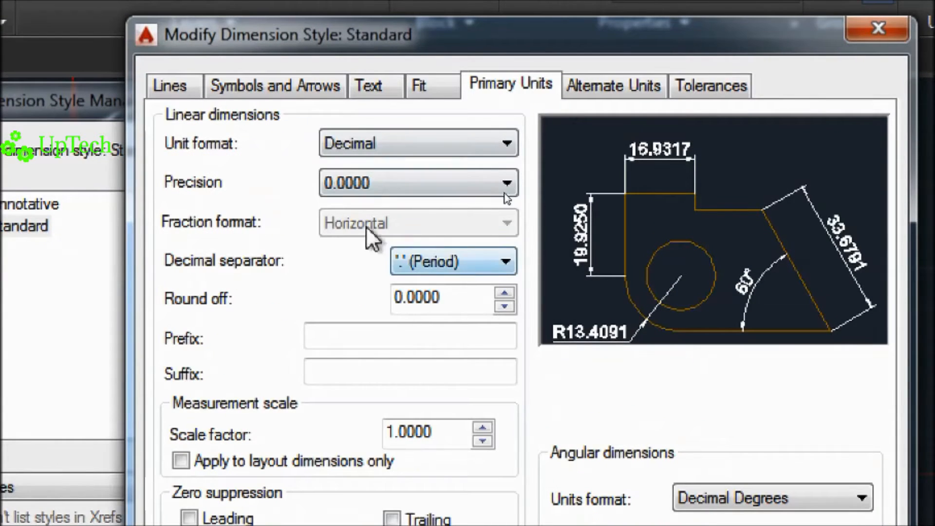
click(428, 191)
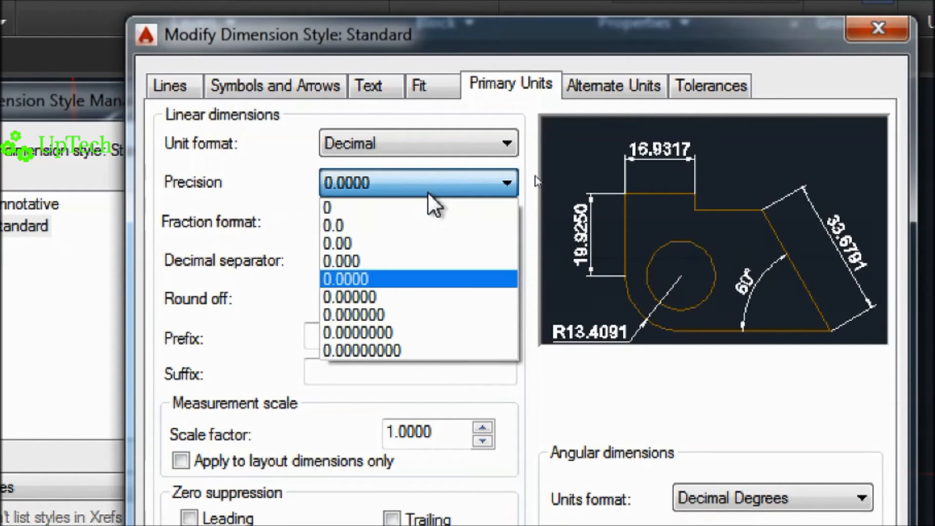
click(405, 207)
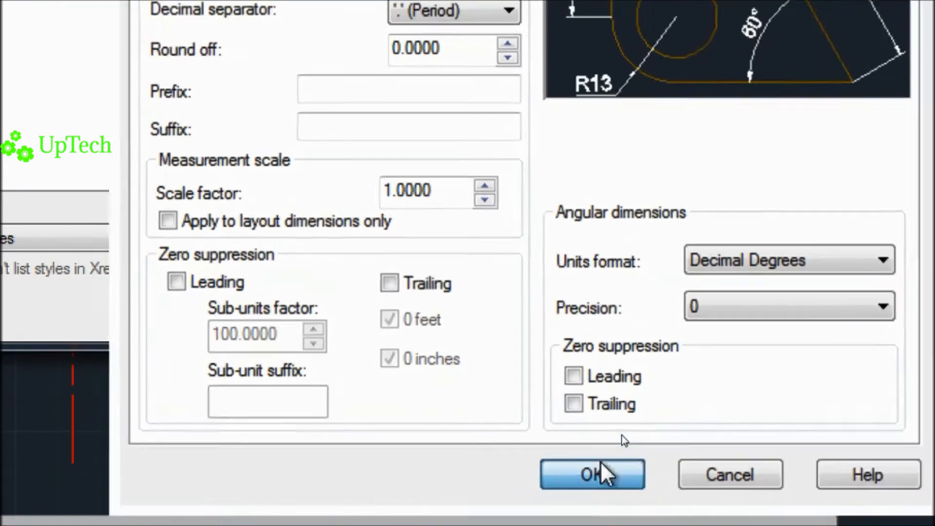
click(600, 461)
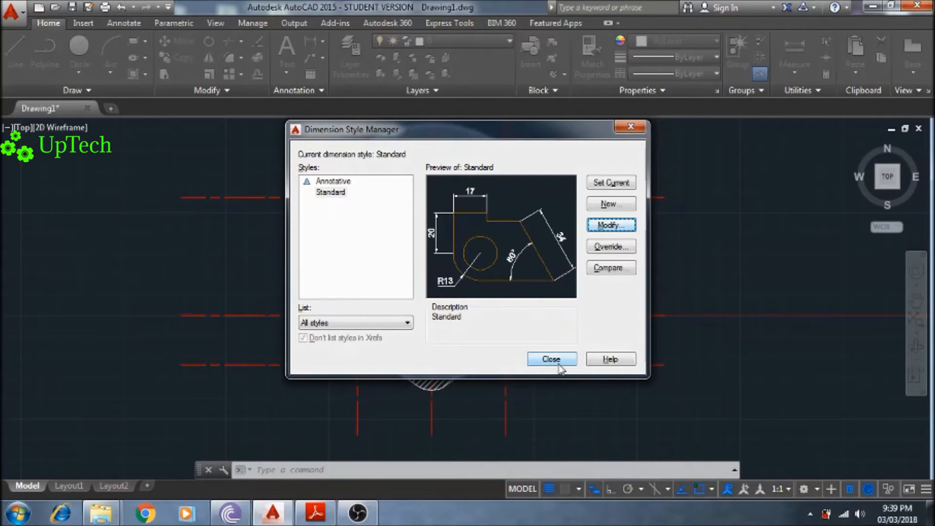
click(559, 364)
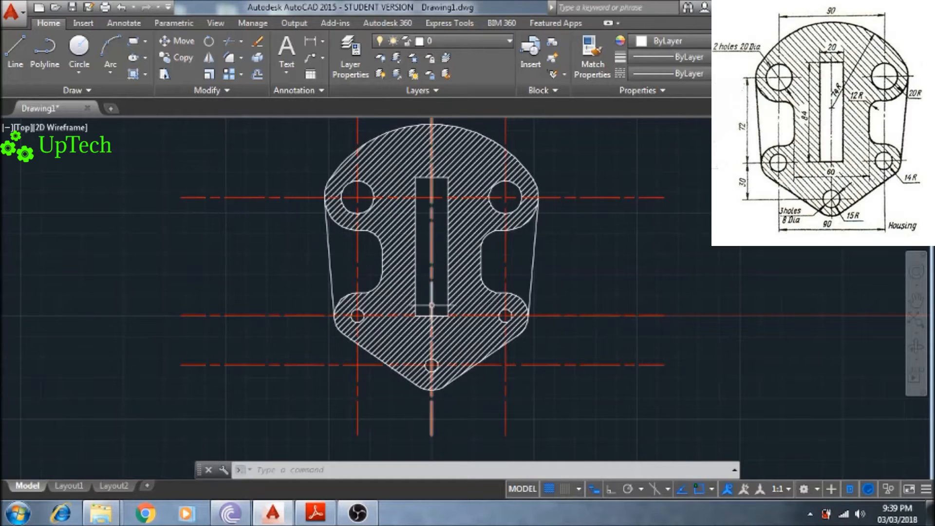
Add a vertical linear dimension between the upper and middle horizontal centre lines, placed left of the housing.
click(323, 42)
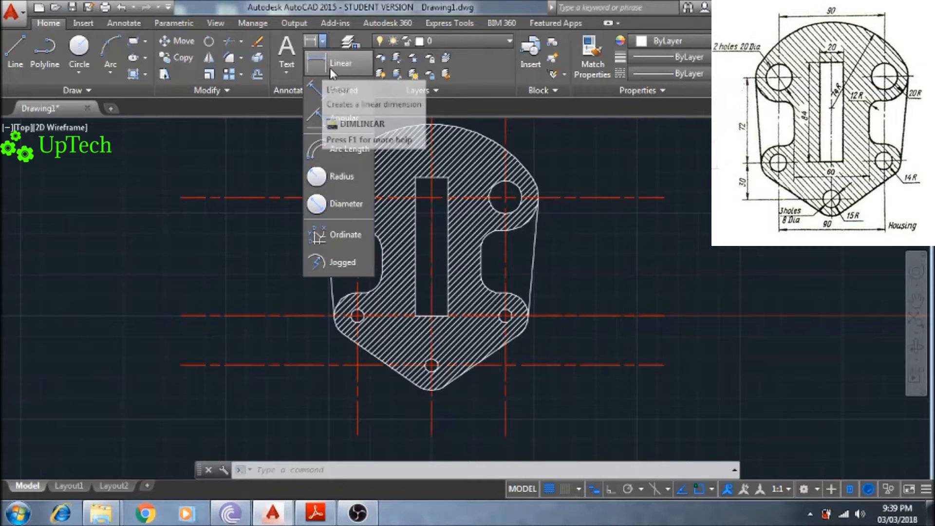
click(330, 69)
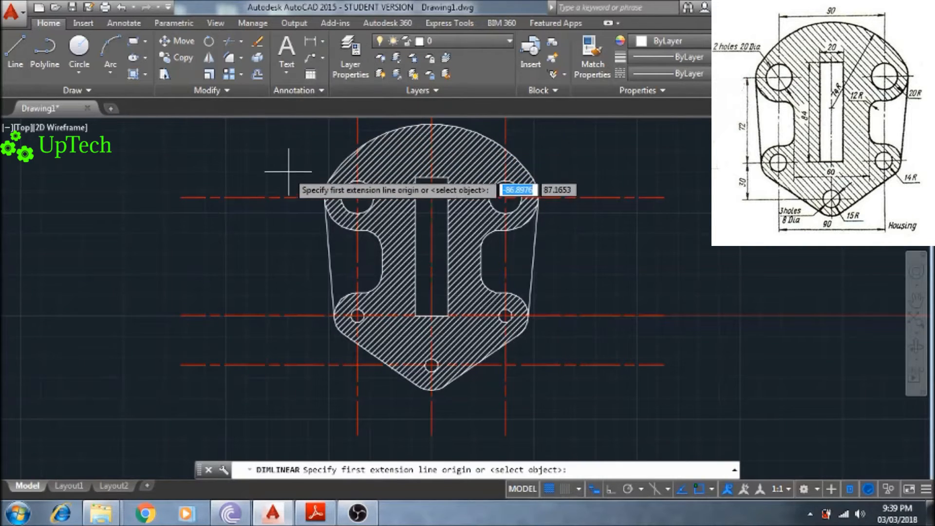
click(286, 198)
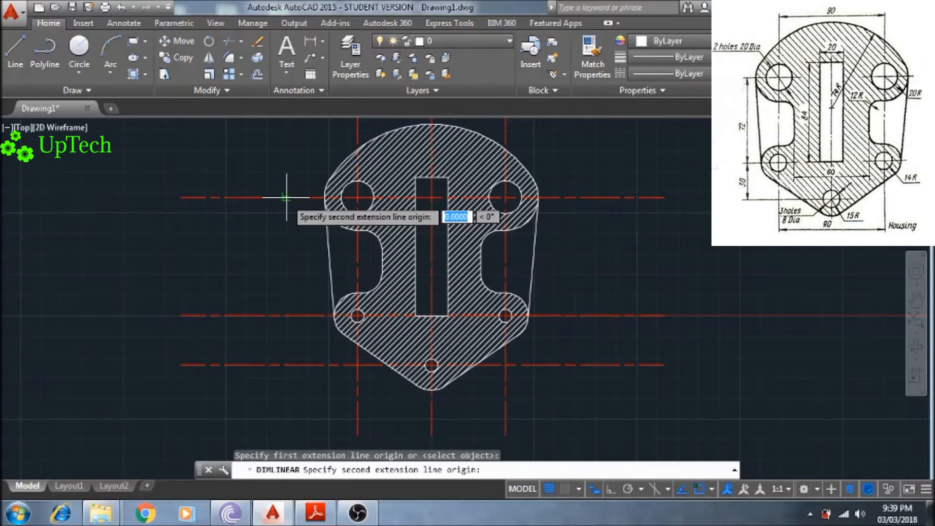
click(286, 316)
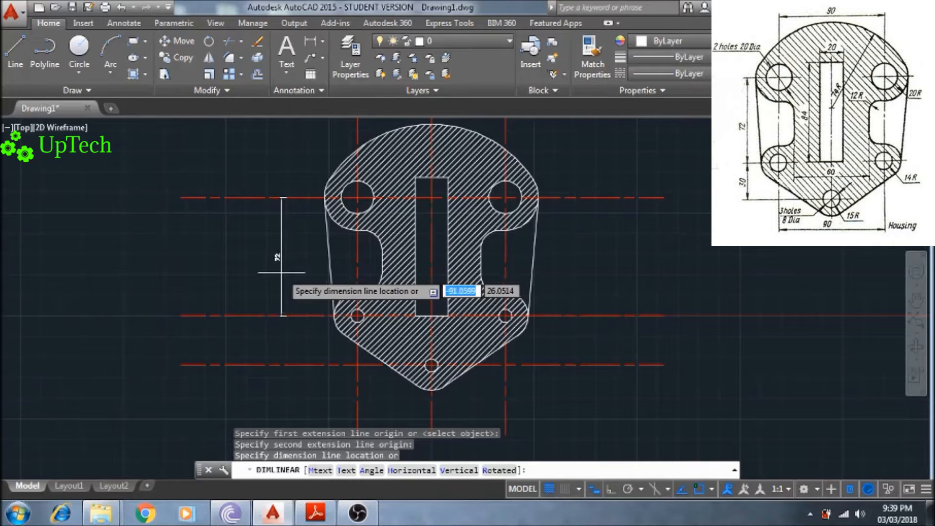
click(279, 273)
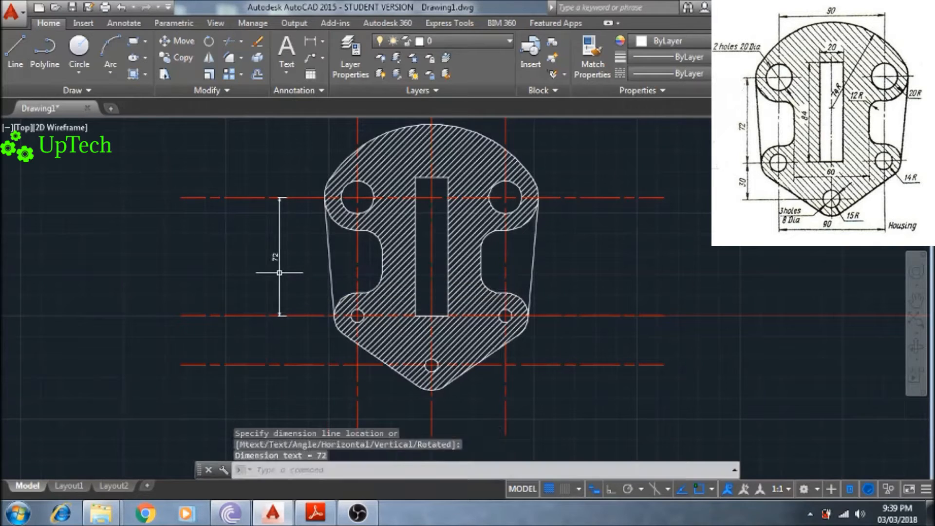
scroll(283, 341, up, 2)
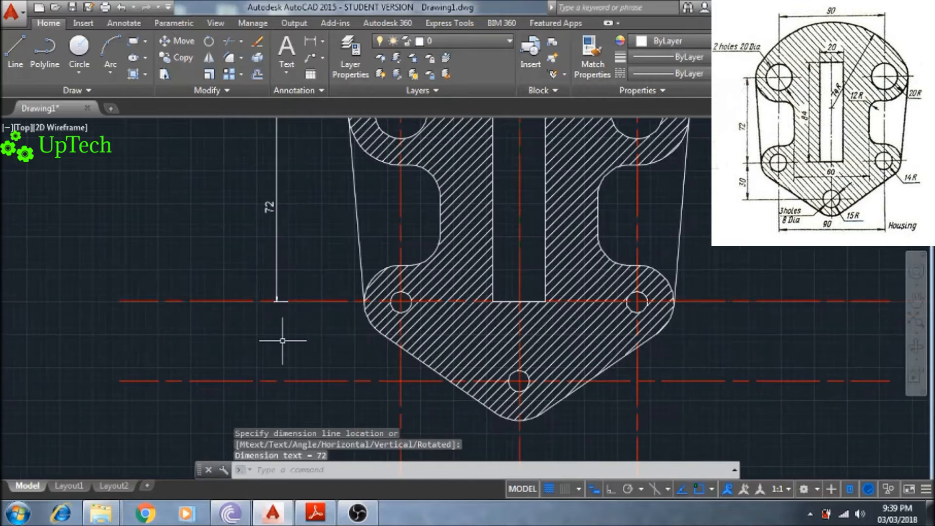
scroll(282, 341, down, 3)
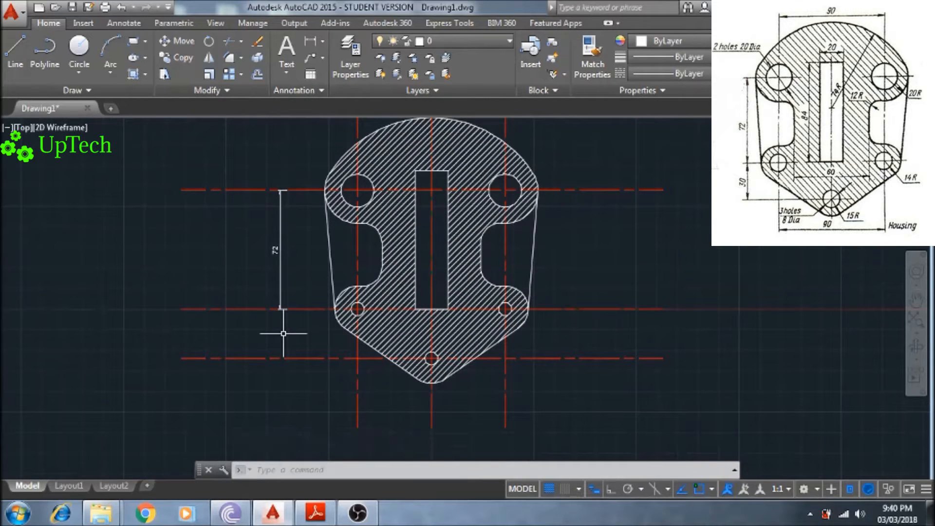
Add a vertical linear dimension between the middle and lower horizontal centre lines, in line with the dimension above it.
key(Return)
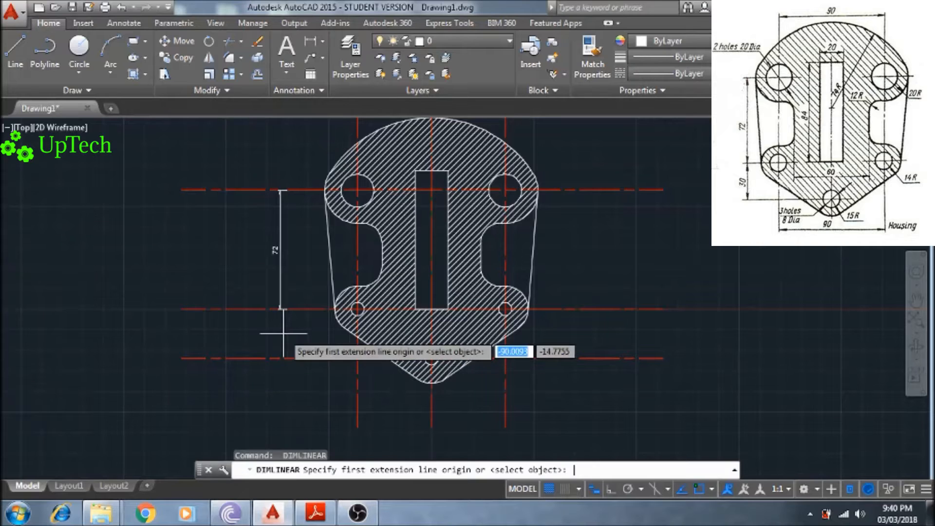
click(286, 309)
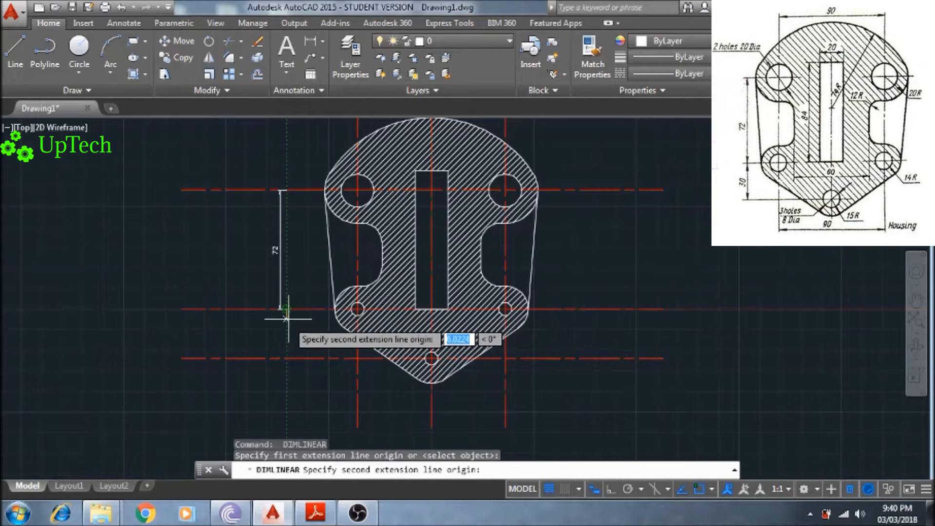
click(287, 358)
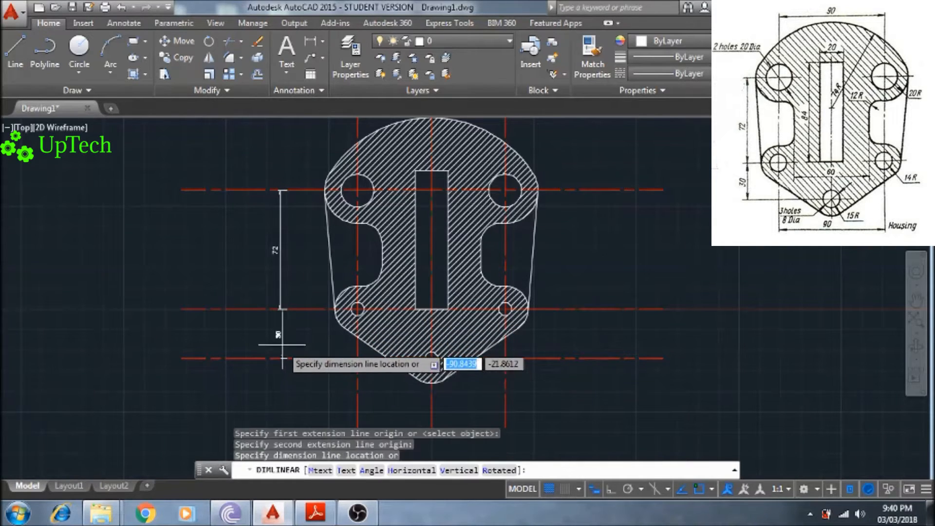
click(280, 341)
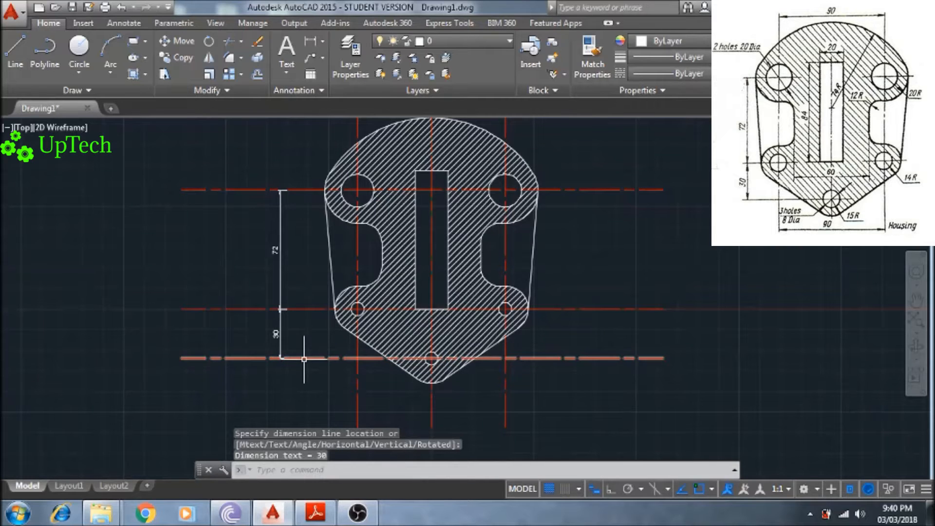
Add a horizontal linear dimension between the left and right vertical centre lines, placed below the housing.
scroll(304, 359, up, 2)
middle_drag(304, 359, 224, 275)
middle_drag(356, 363, 307, 343)
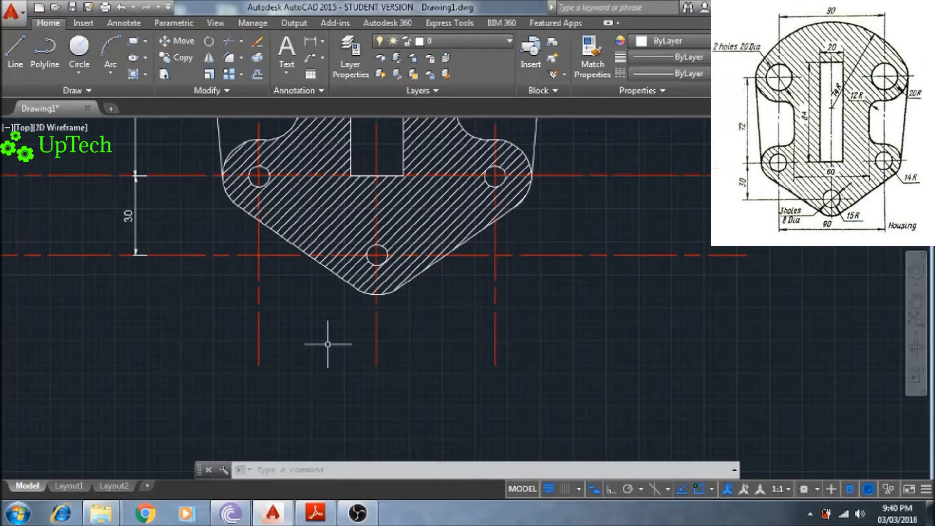
key(Return)
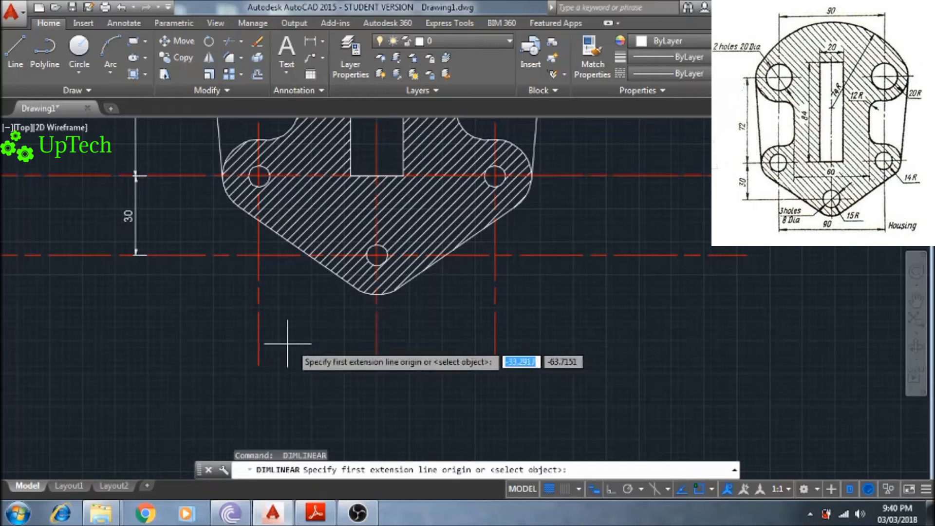
click(259, 336)
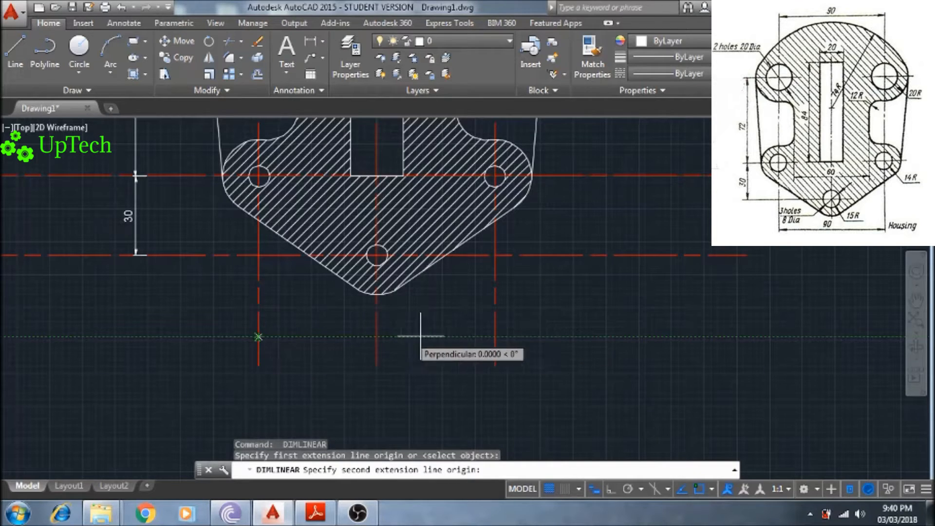
click(494, 336)
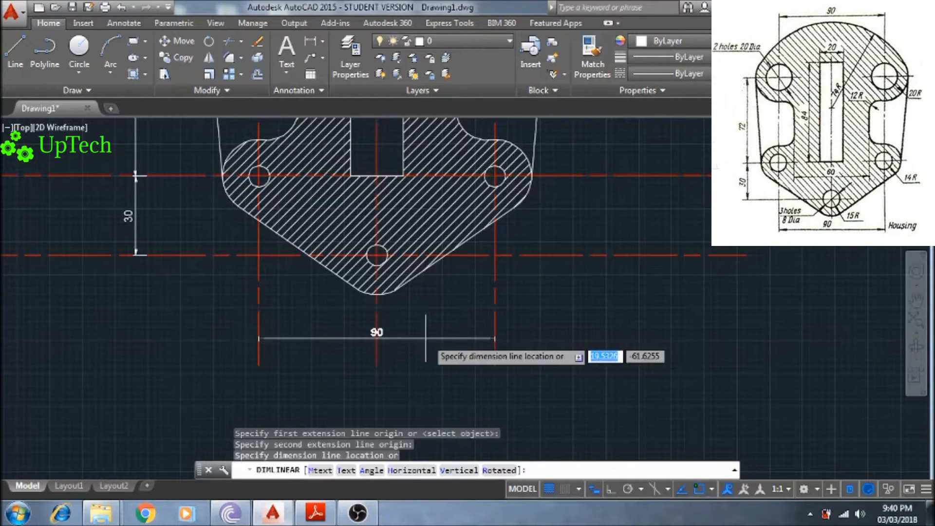
click(414, 349)
Dimension the width of the central rectangular slot with a linear dimension placed just above its top edge.
scroll(521, 317, up, 2)
scroll(525, 325, down, 2)
scroll(525, 325, down, 6)
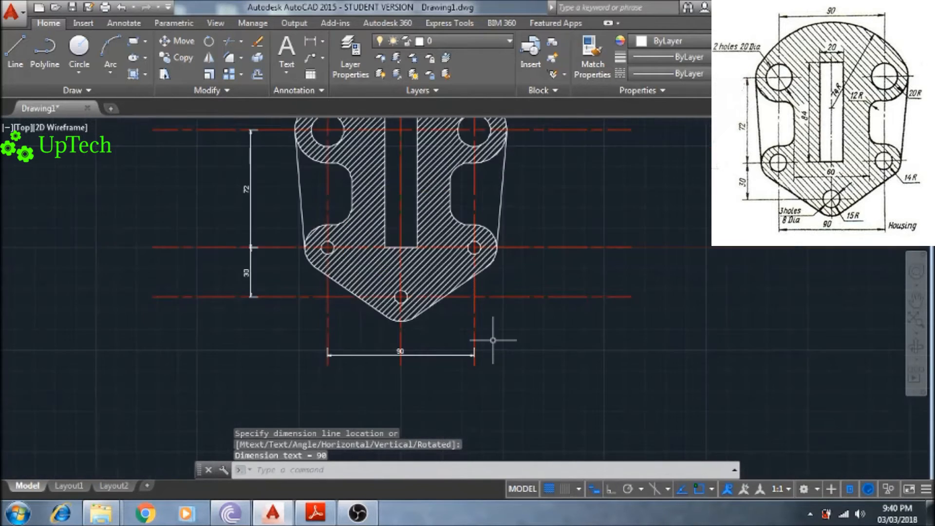
middle_drag(486, 335, 436, 370)
scroll(436, 294, up, 6)
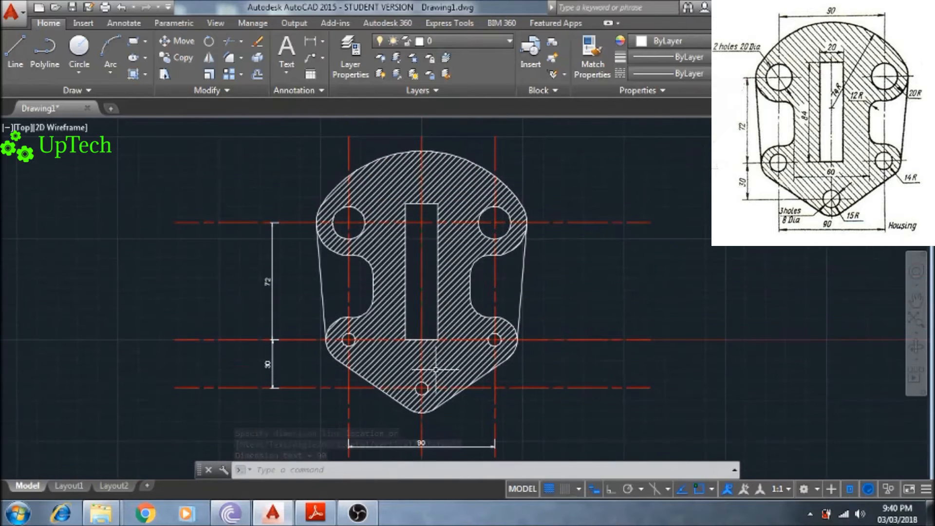
key(Return)
click(404, 203)
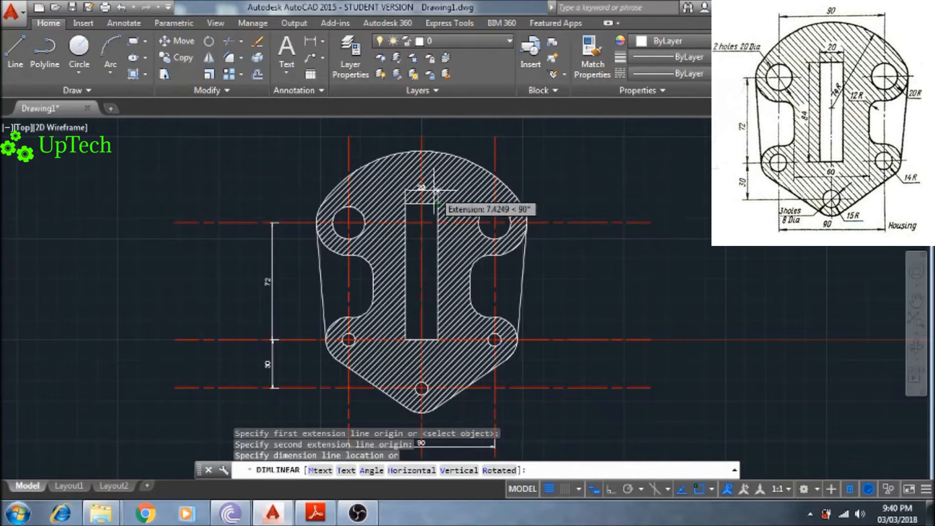
click(422, 187)
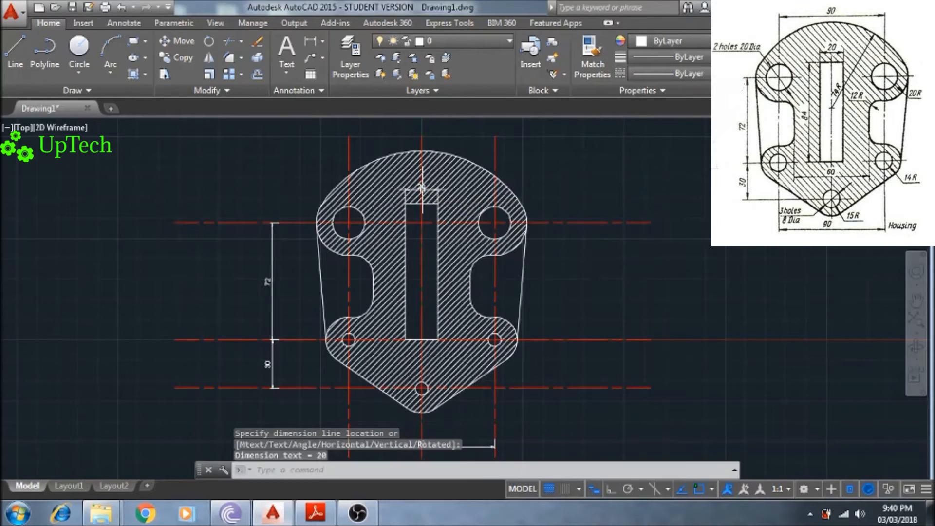
Dimension the height of the central rectangular slot with a vertical linear dimension just left of the slot.
scroll(416, 213, up, 3)
middle_drag(422, 203, 446, 222)
scroll(425, 204, down, 3)
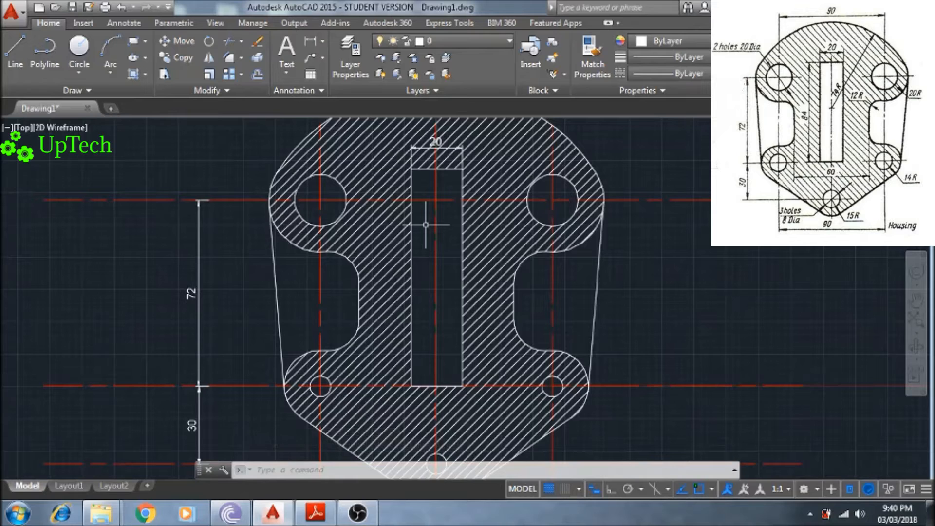
key(Return)
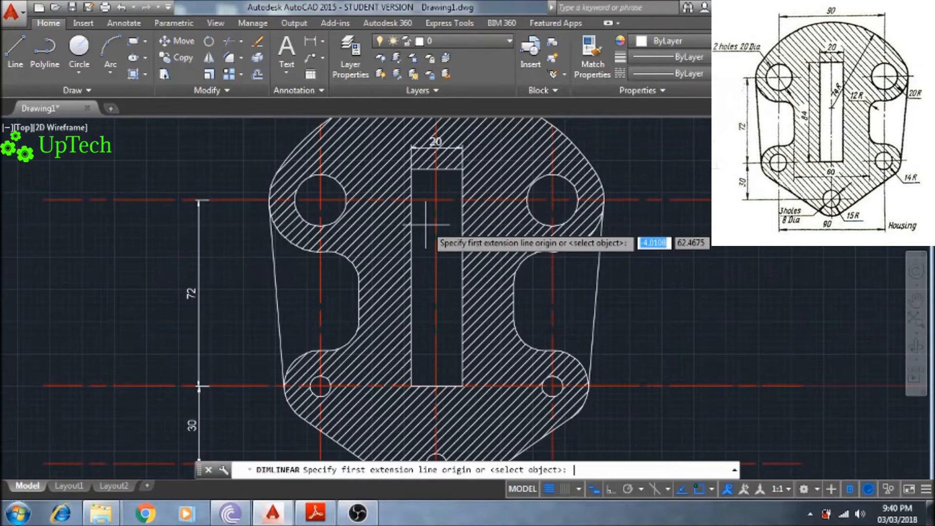
click(410, 169)
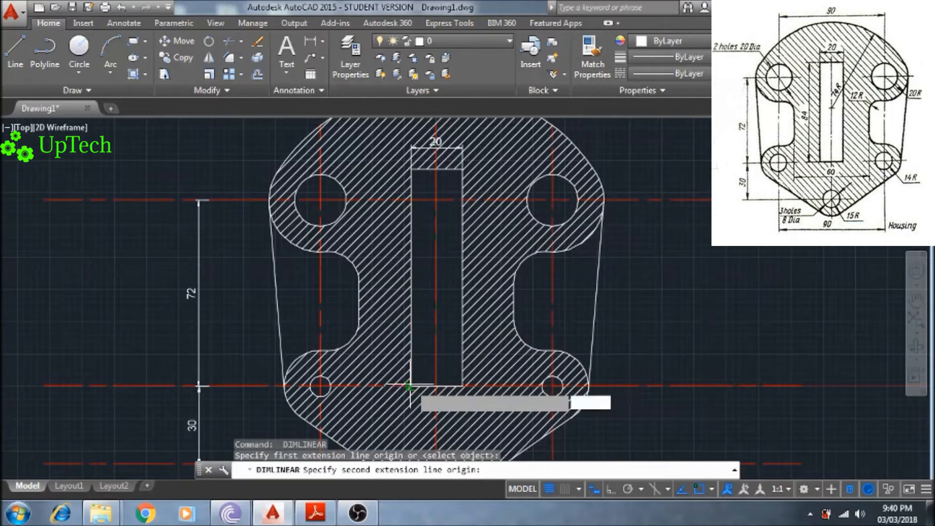
click(410, 385)
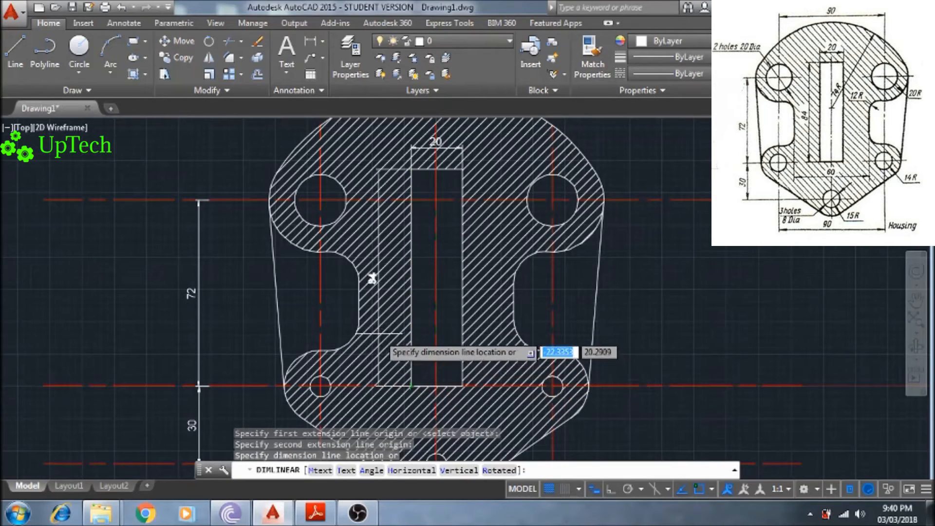
click(394, 288)
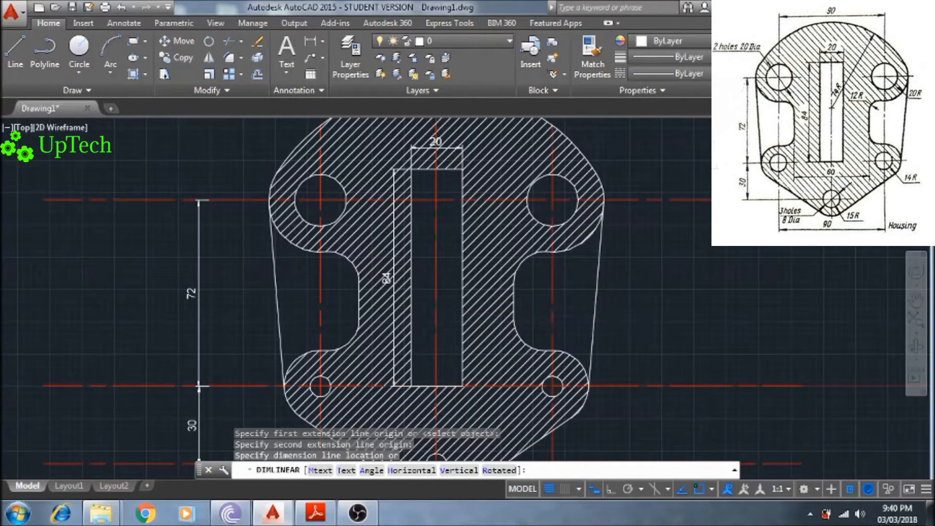
Dimension the horizontal distance between the inner edges of the two side recesses, placing the dimension line below the slot.
scroll(429, 356, up, 1)
scroll(429, 357, down, 3)
middle_drag(430, 357, 411, 291)
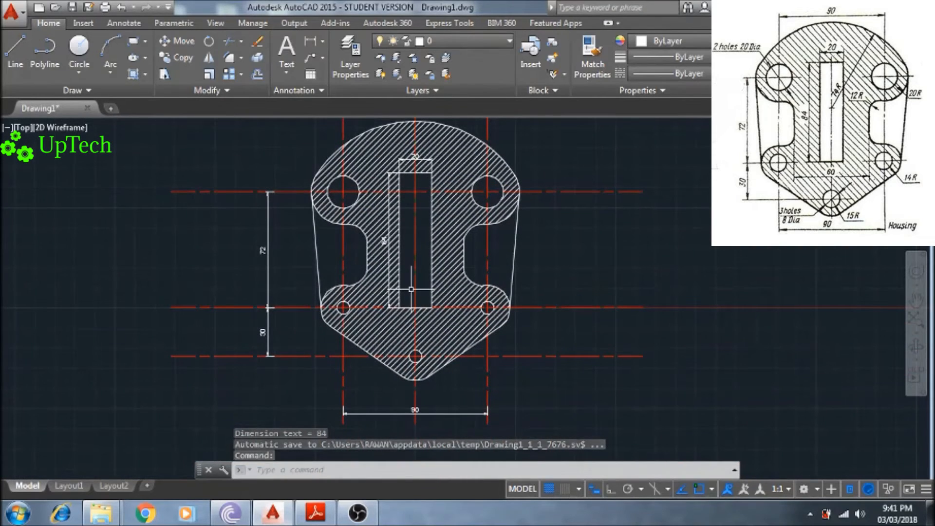
mouse_move(415, 350)
middle_down()
mouse_move(413, 332)
mouse_move(407, 394)
middle_up()
scroll(413, 331, up, 2)
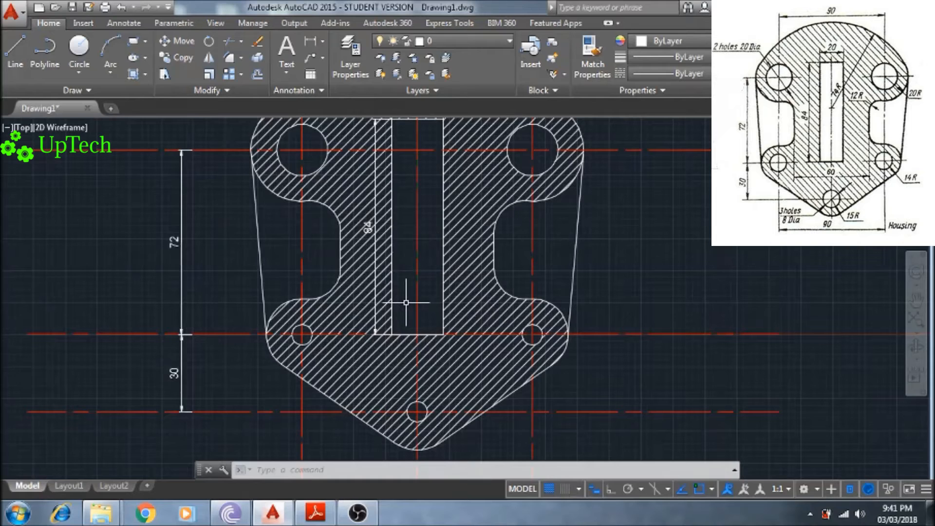
key(Return)
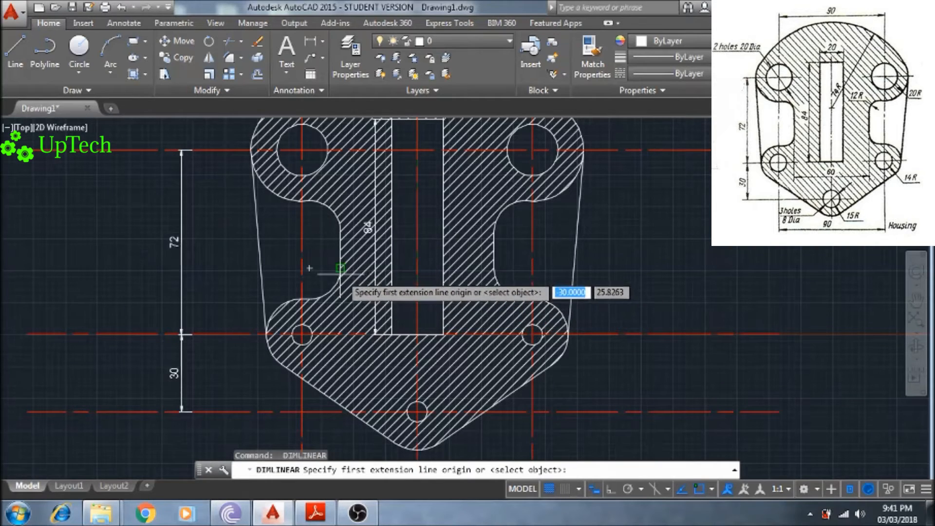
click(341, 268)
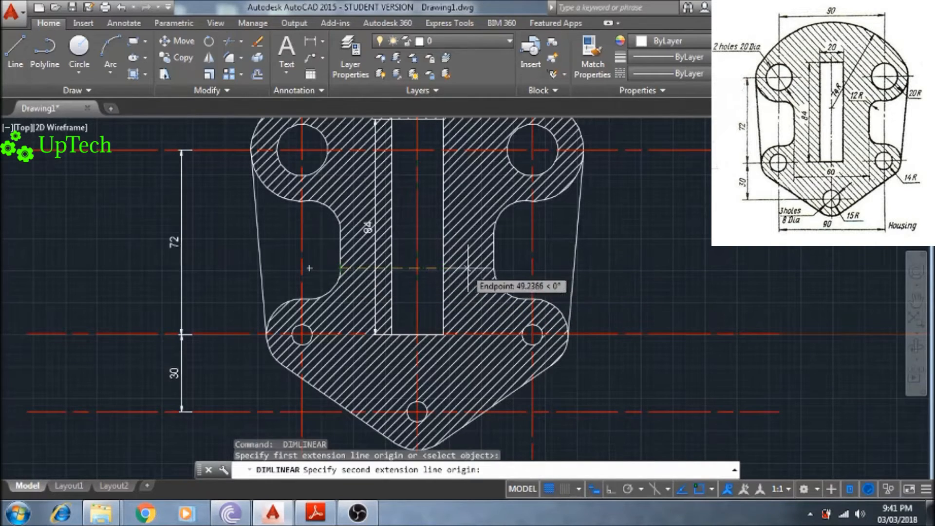
click(493, 267)
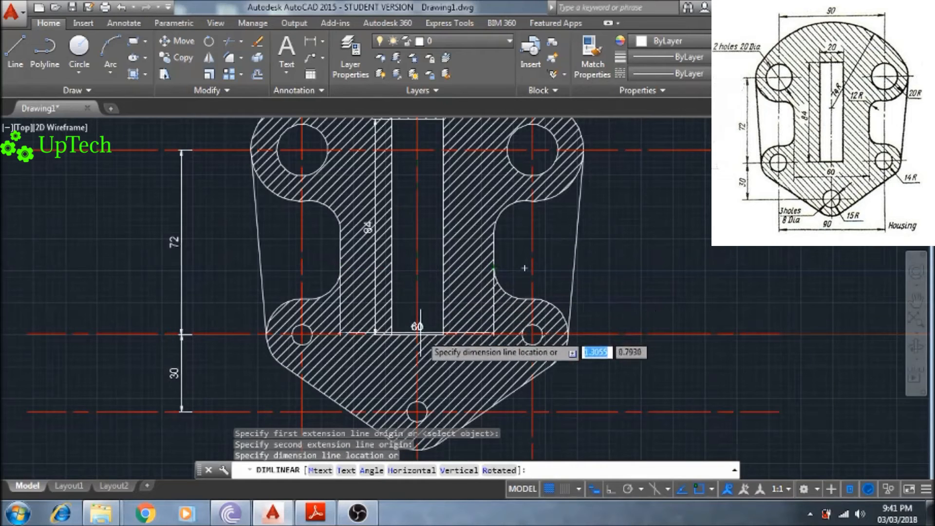
click(420, 370)
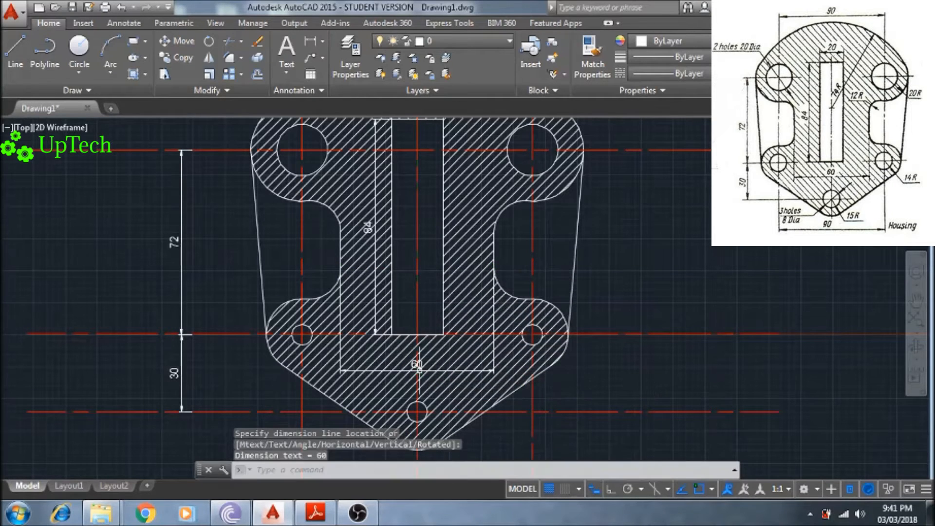
Add a radius dimension to the housing's bottom arc, with its text outside the outline at the lower right.
scroll(595, 397, up, 4)
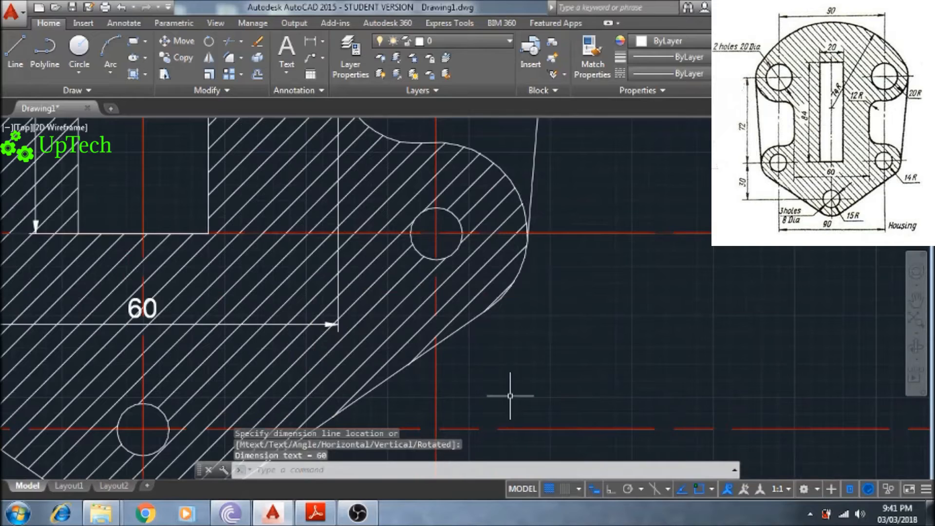
scroll(510, 395, down, 5)
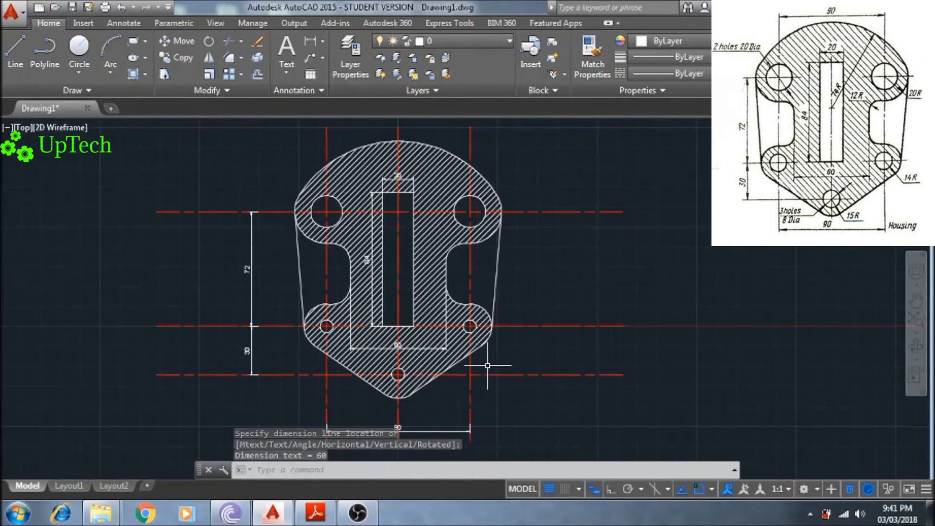
click(322, 41)
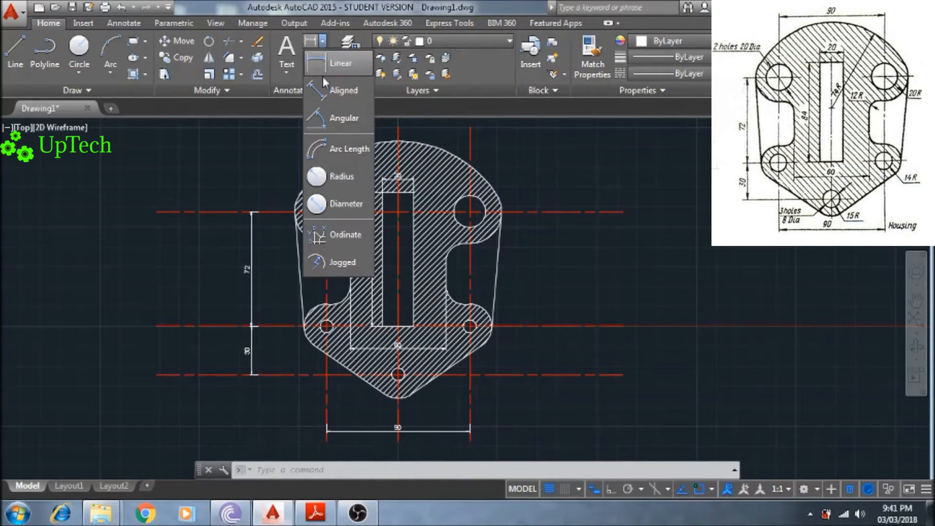
click(324, 177)
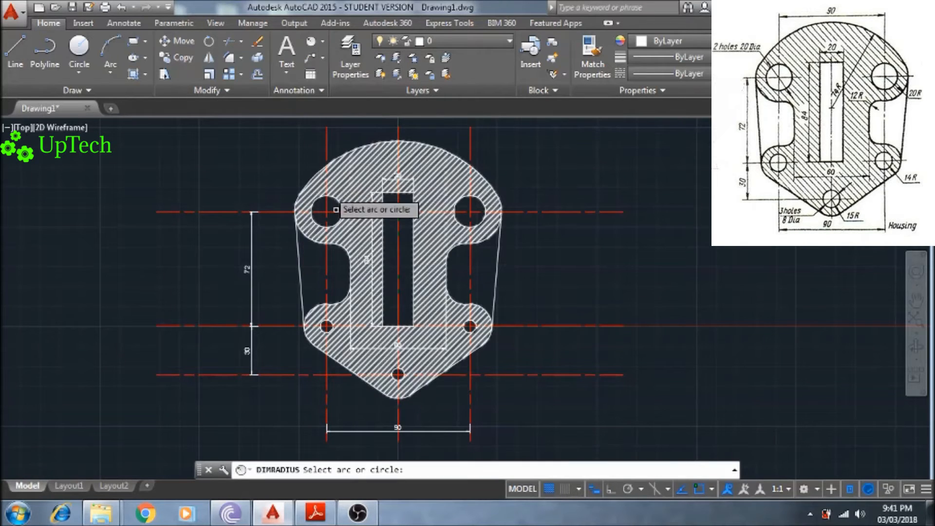
scroll(403, 412, up, 2)
scroll(404, 409, up, 4)
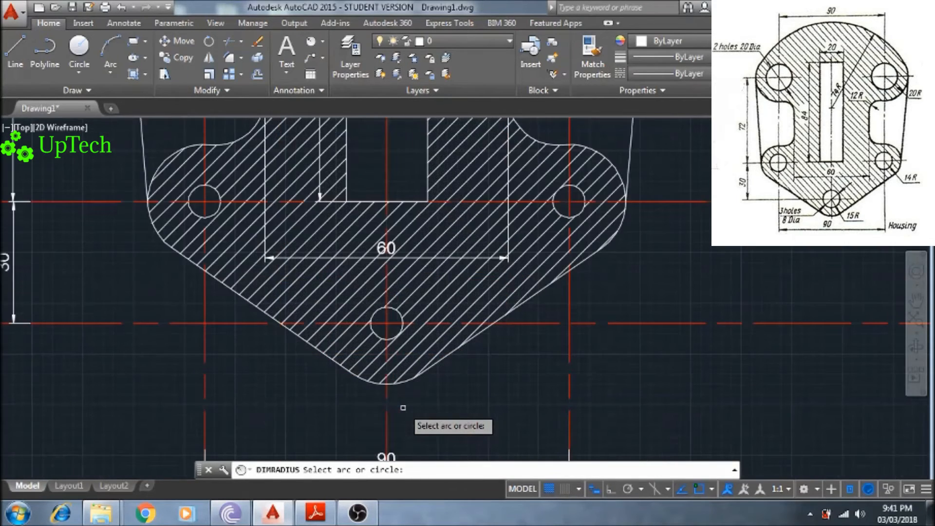
click(404, 372)
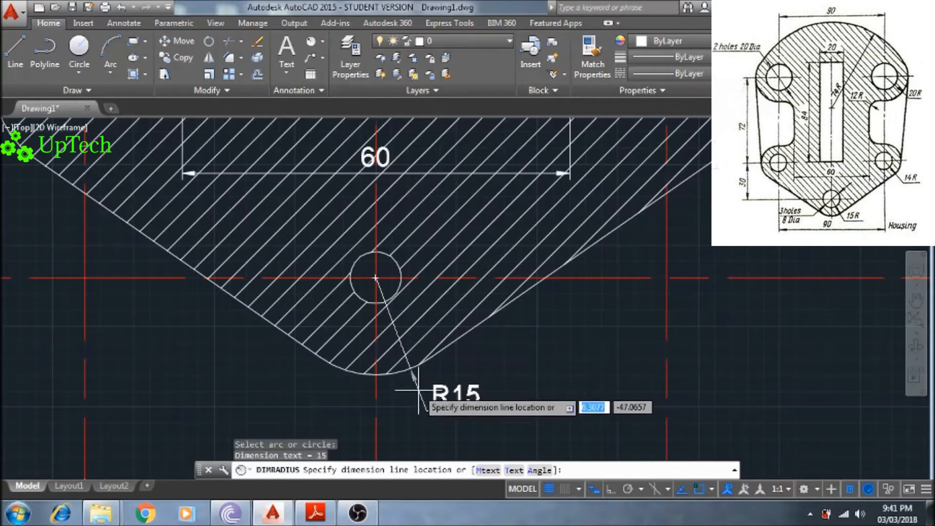
click(436, 424)
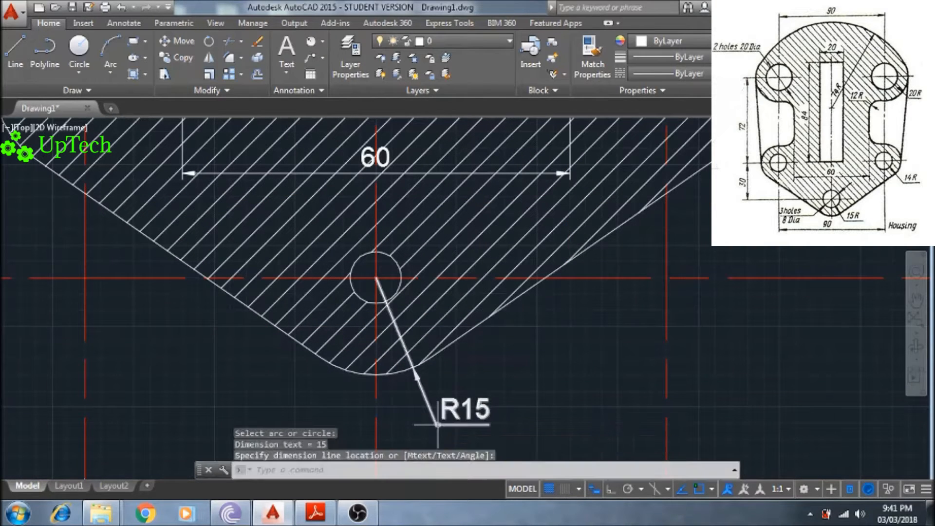
Add a radius dimension to the outer arc of the lower-right lobe, with its text outside the outline at the lower right.
scroll(498, 387, up, 3)
scroll(499, 388, down, 3)
scroll(499, 388, down, 4)
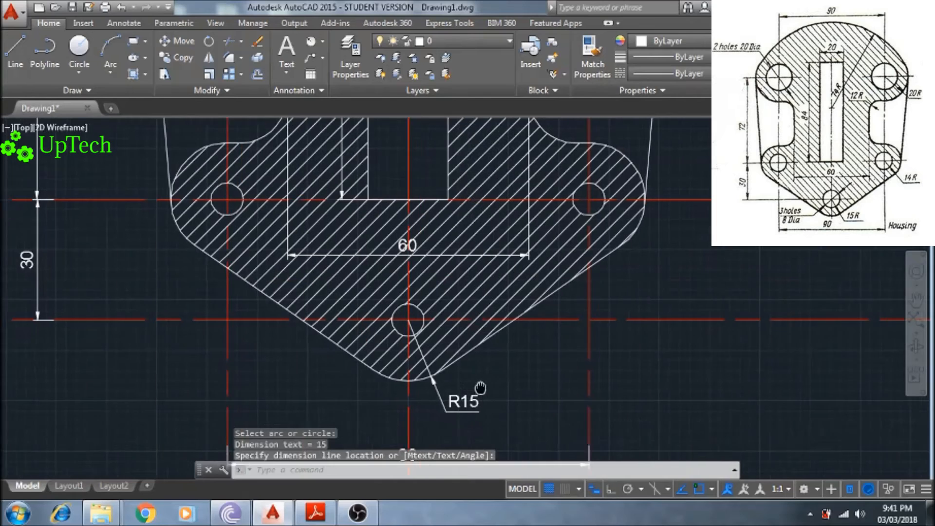
scroll(391, 373, down, 3)
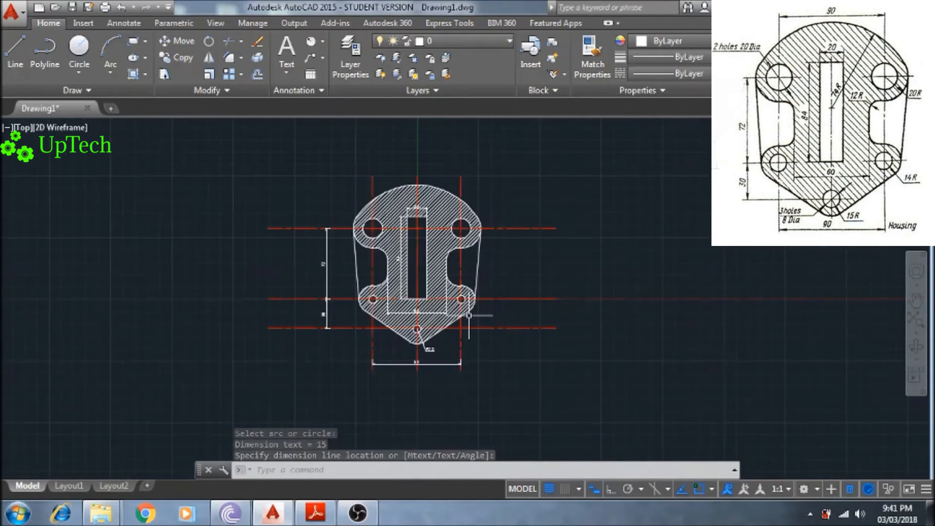
scroll(427, 338, up, 2)
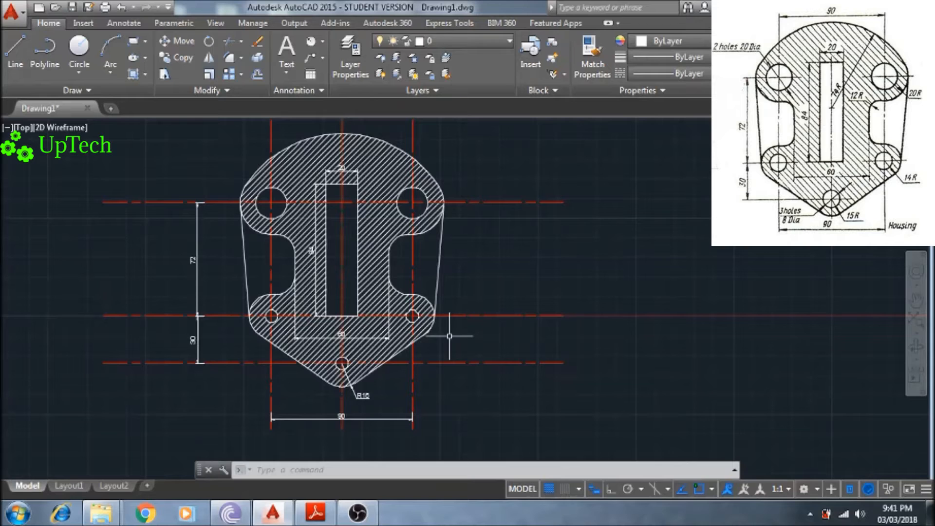
scroll(449, 336, up, 4)
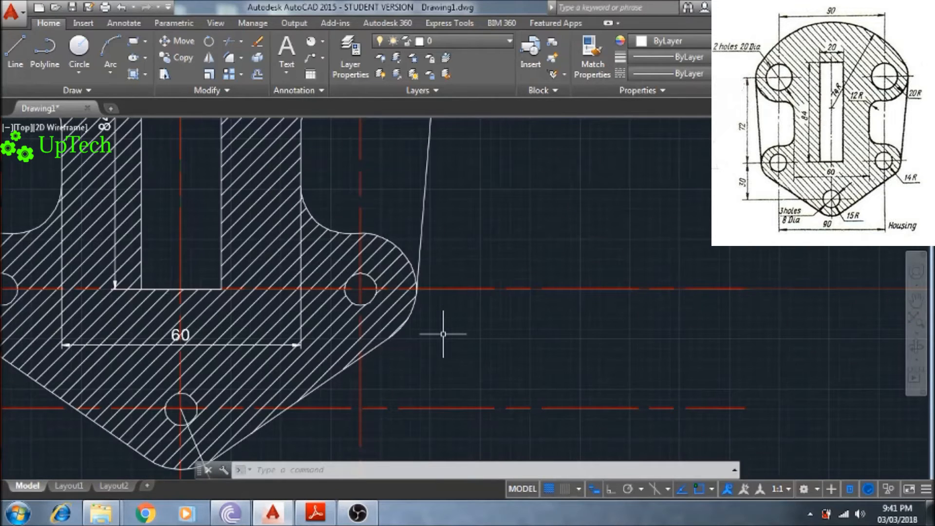
key(space)
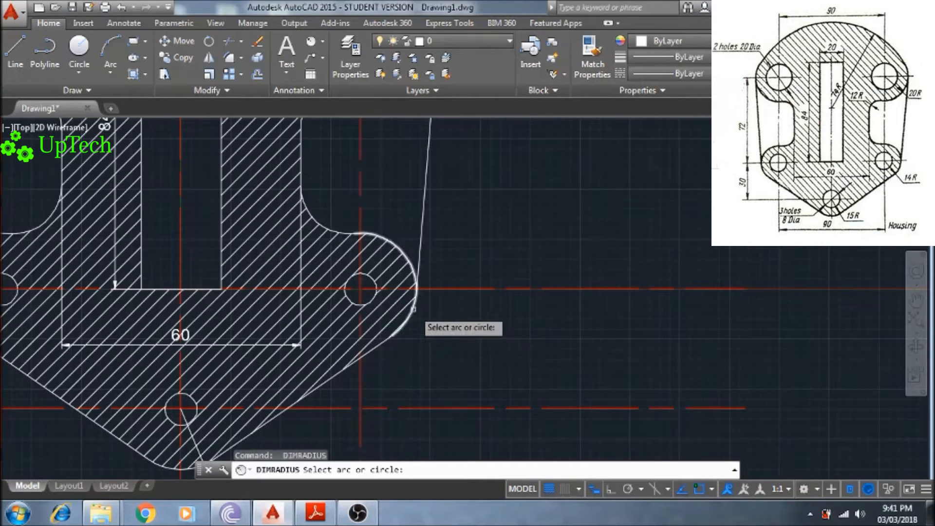
click(414, 309)
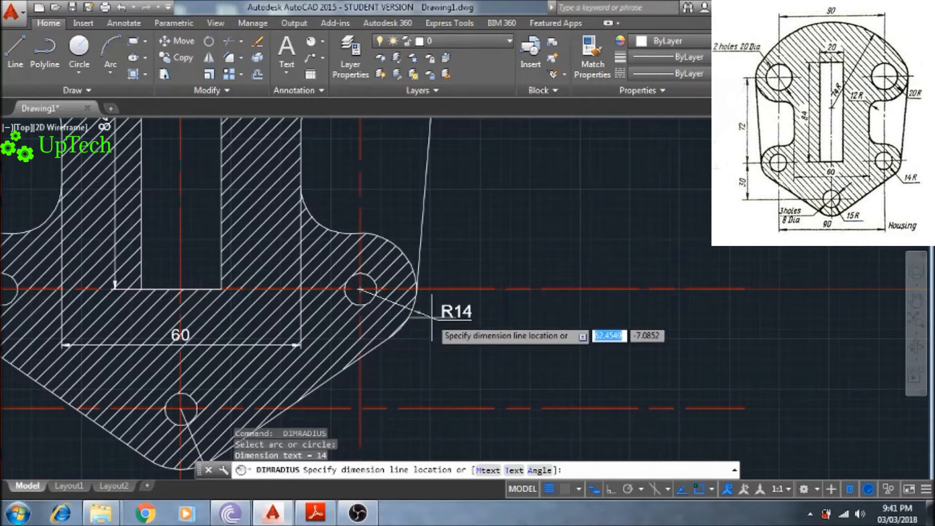
click(457, 344)
scroll(420, 376, up, 10)
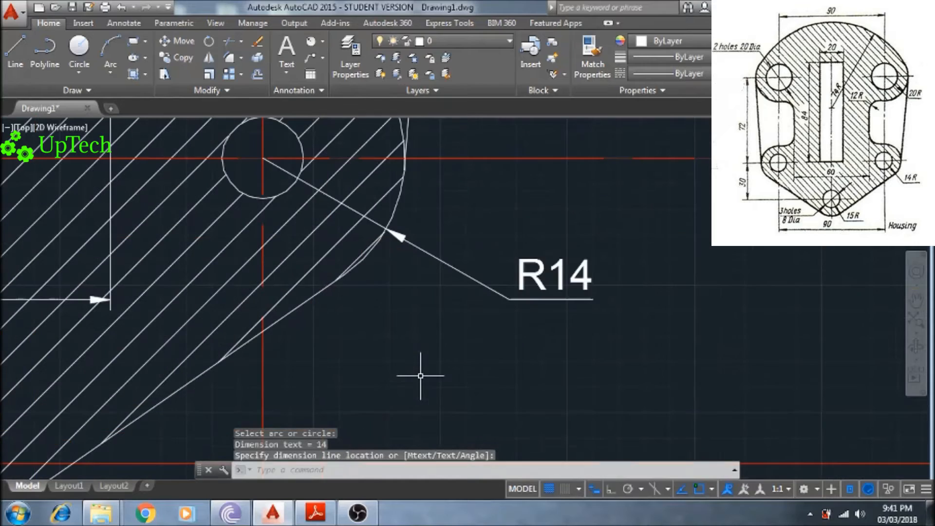
Add a radius dimension to the outer arc around the upper-right hole, with its text outside the outline at the lower right.
scroll(449, 359, down, 12)
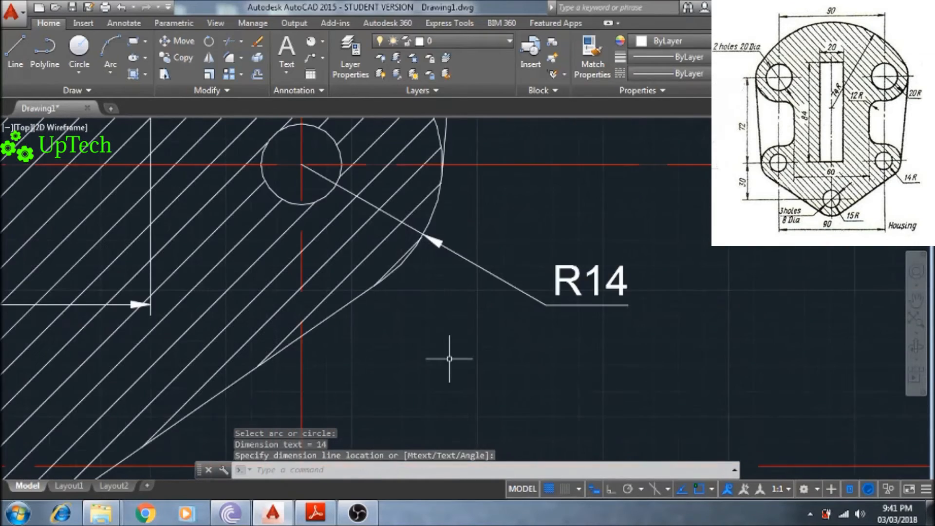
scroll(429, 317, up, 5)
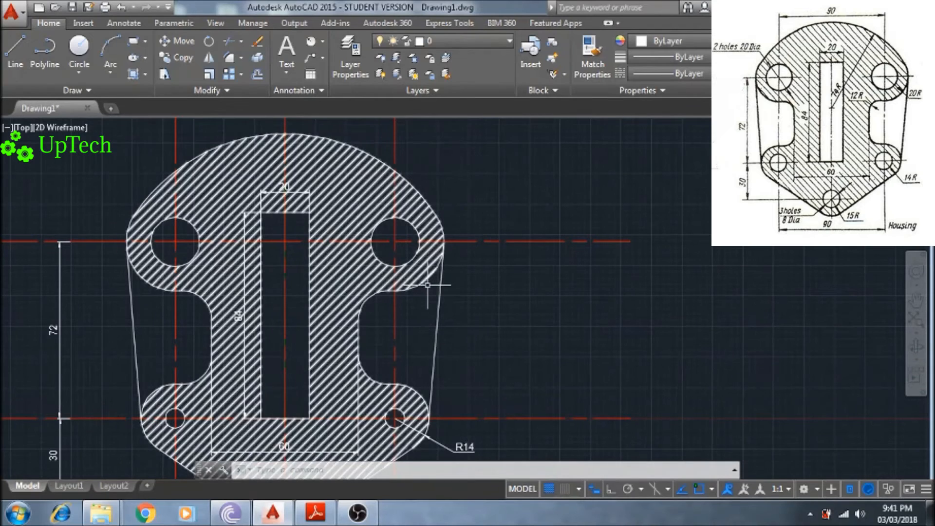
scroll(428, 273, up, 2)
scroll(431, 272, up, 4)
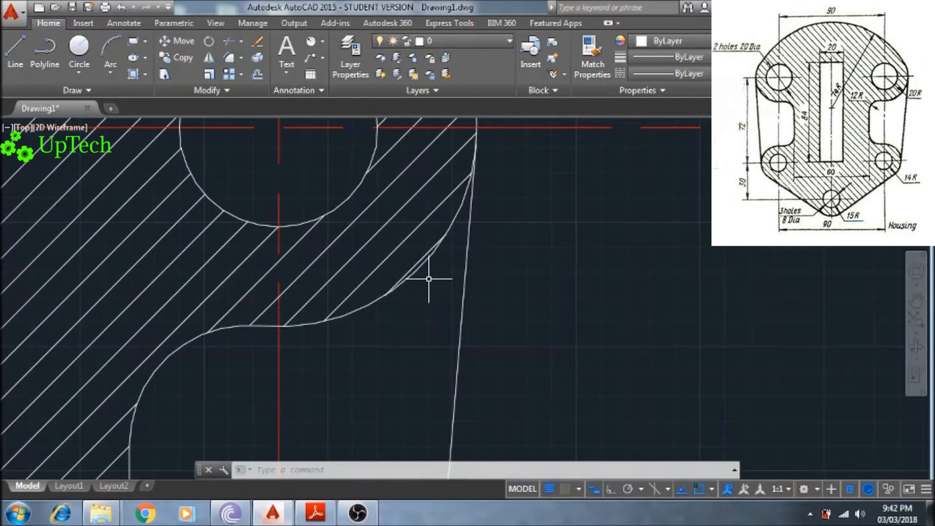
key(Return)
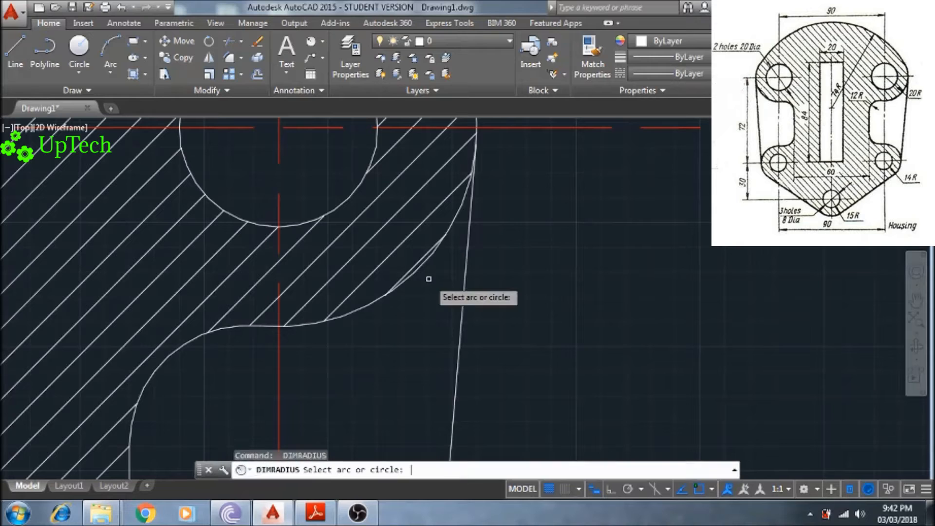
click(453, 224)
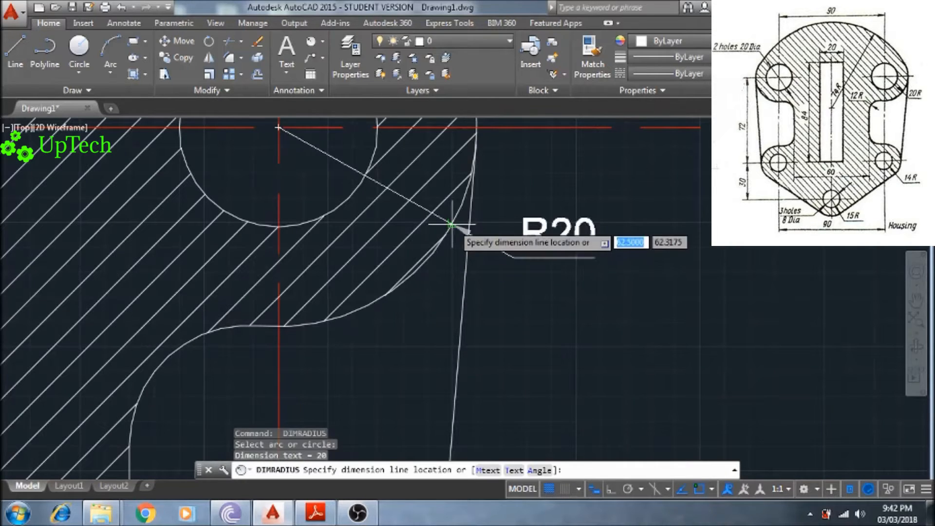
click(562, 313)
scroll(536, 359, up, 2)
scroll(536, 359, down, 5)
middle_drag(536, 358, 529, 266)
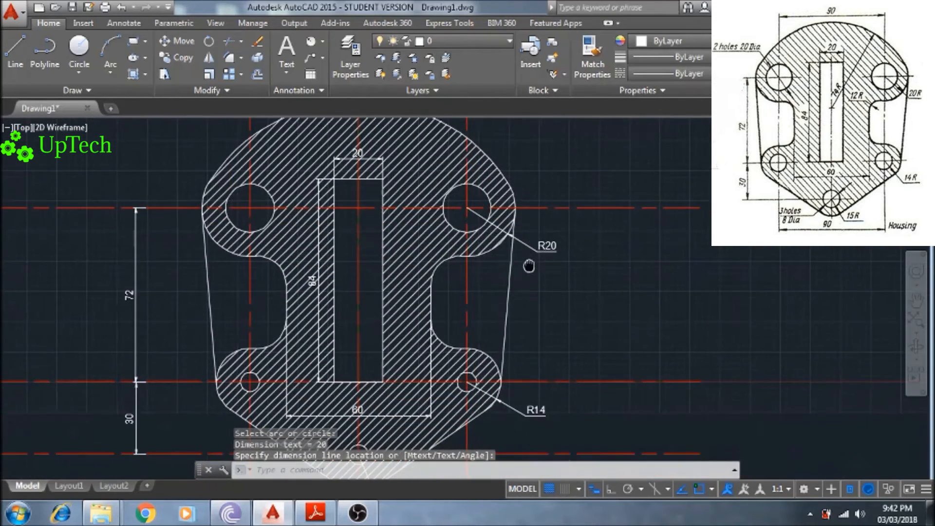
Add a radius dimension to the upper fillet of the right side recess, placing its text inside the recess.
scroll(530, 266, down, 2)
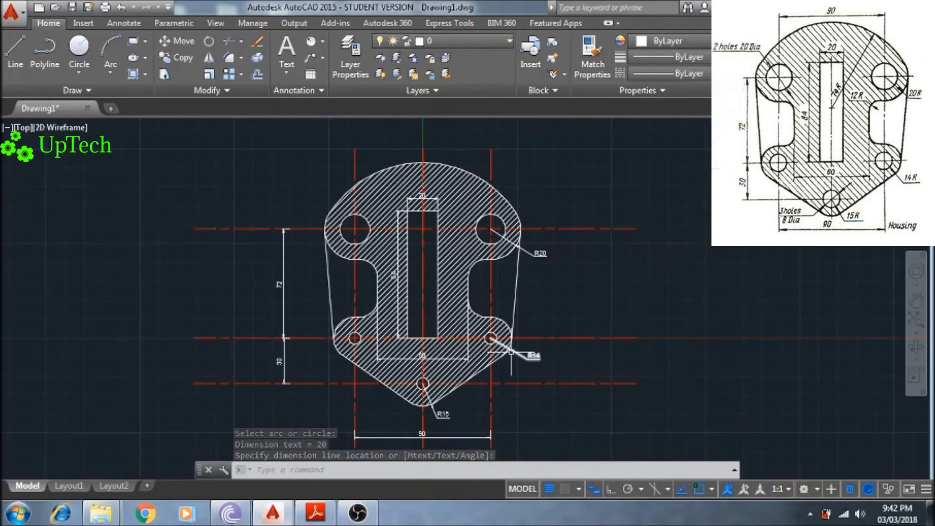
scroll(488, 274, up, 6)
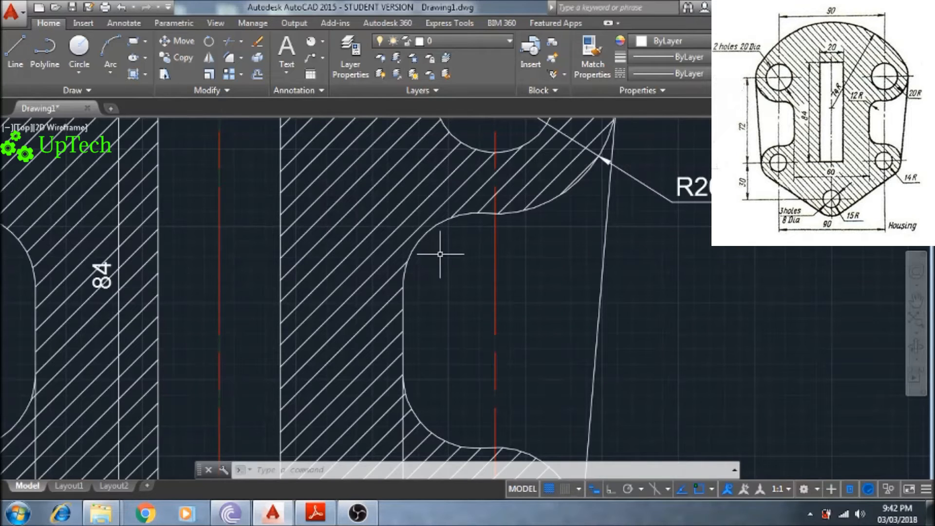
key(Return)
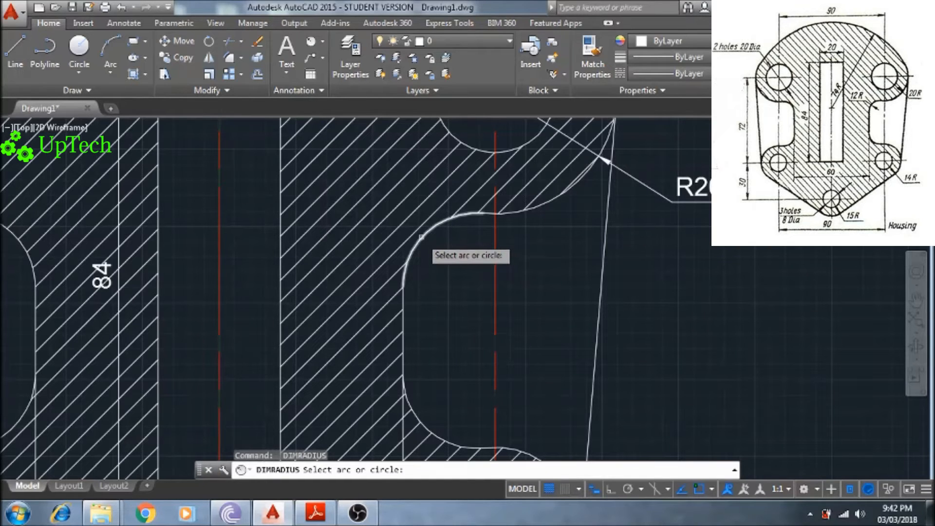
click(421, 237)
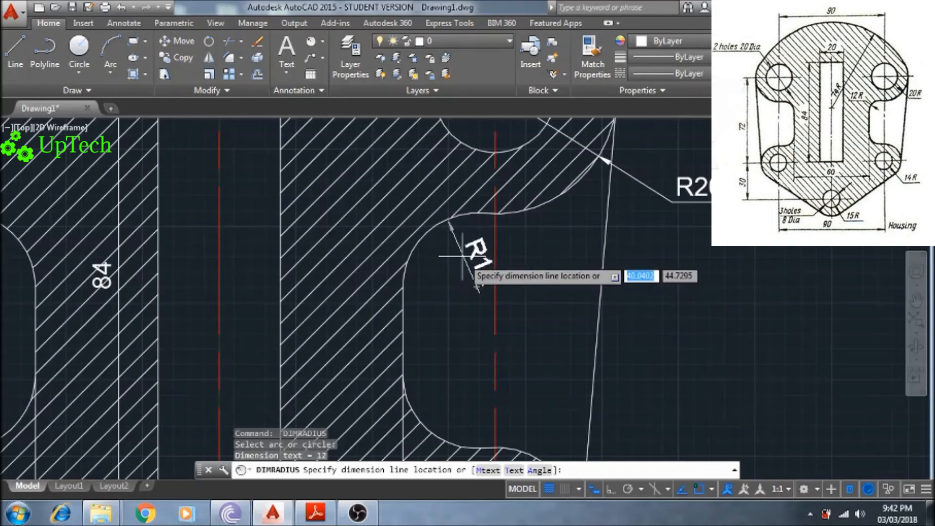
click(480, 290)
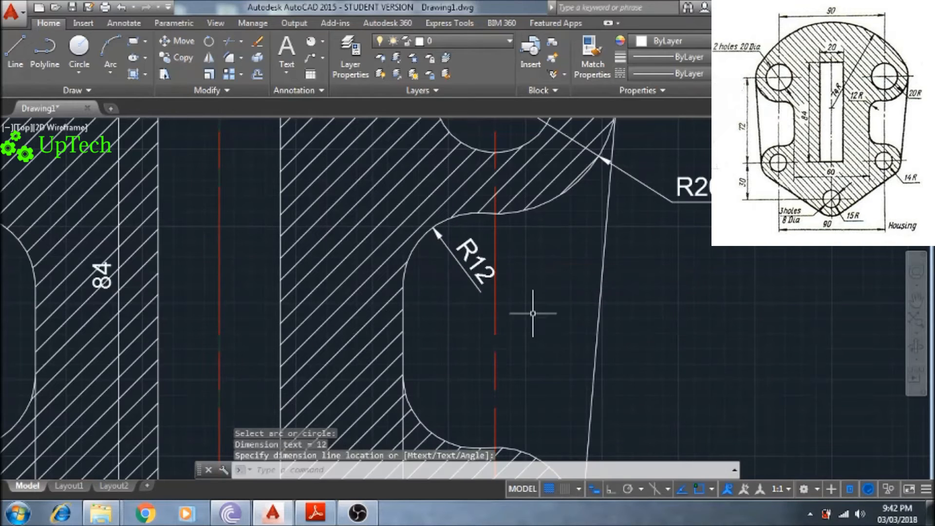
Add a radius dimension to the housing's large top arc, with its text above the outline, right of the vertical centre line.
scroll(513, 300, down, 6)
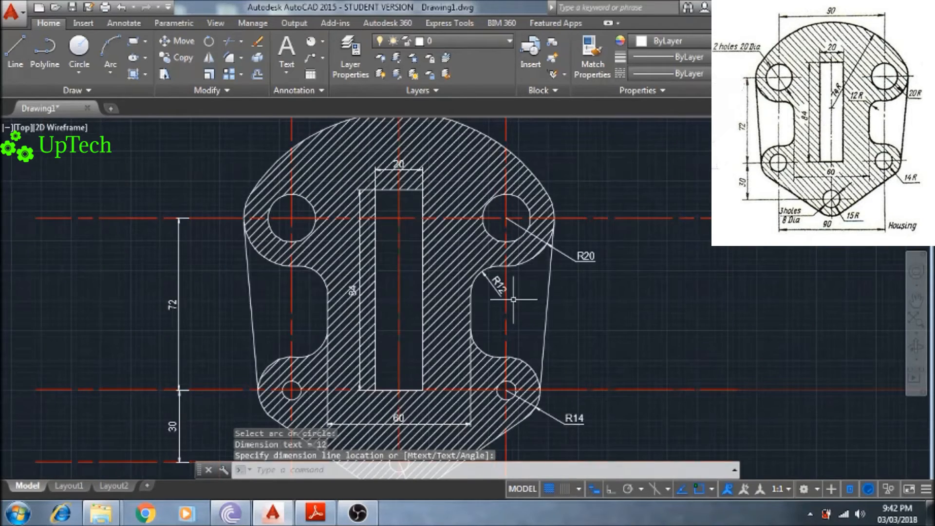
middle_drag(513, 300, 518, 368)
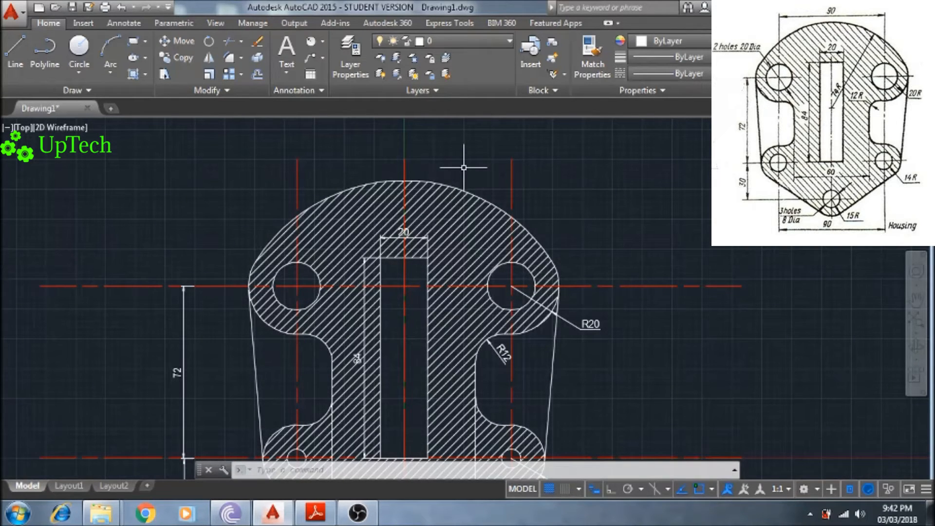
key(Return)
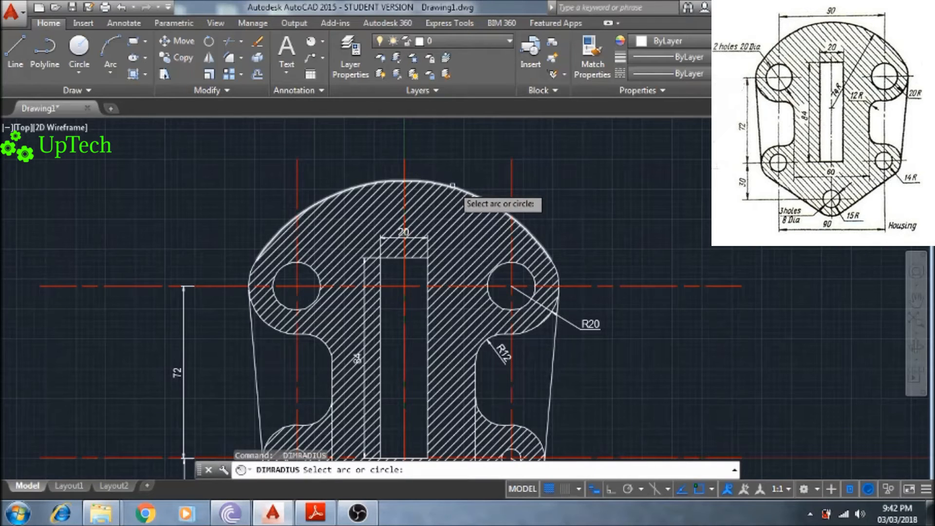
click(452, 185)
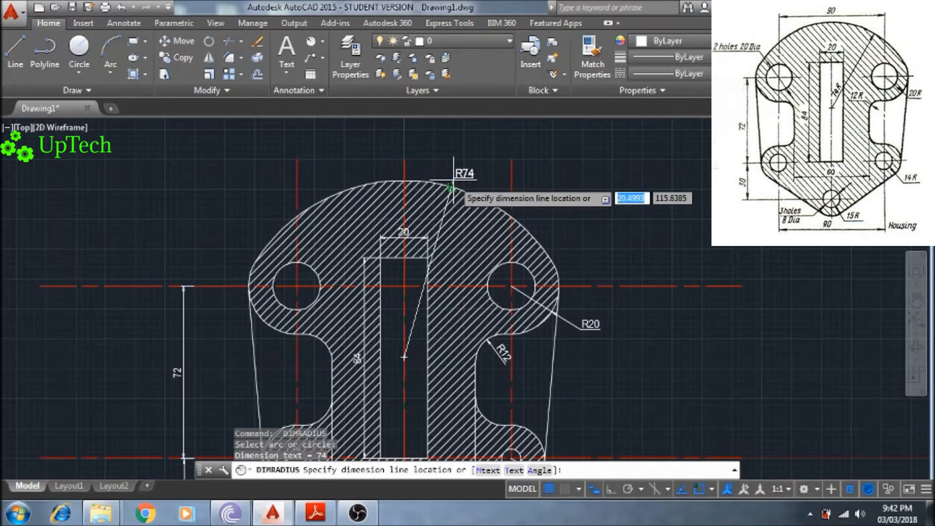
click(457, 145)
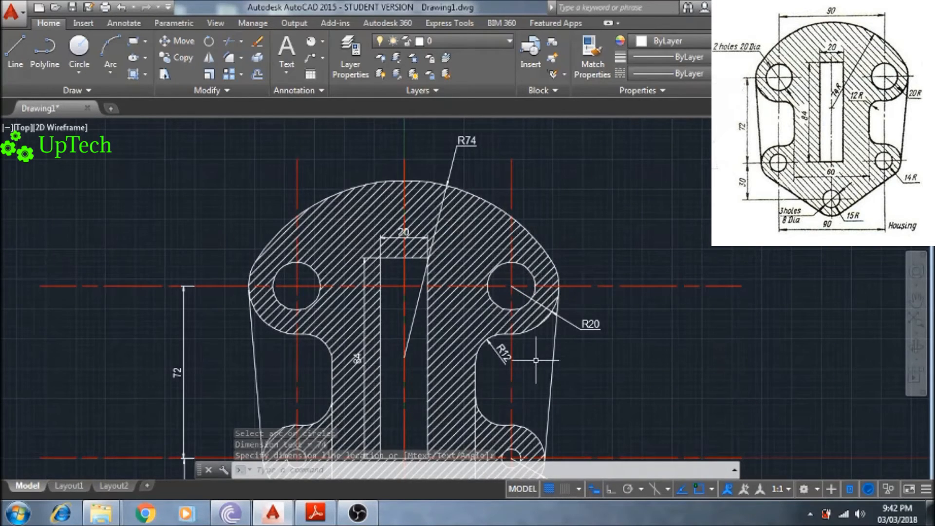
Add a diameter dimension to the upper-left hole, with its text outside the outline at the upper left.
scroll(522, 358, down, 5)
scroll(520, 358, up, 4)
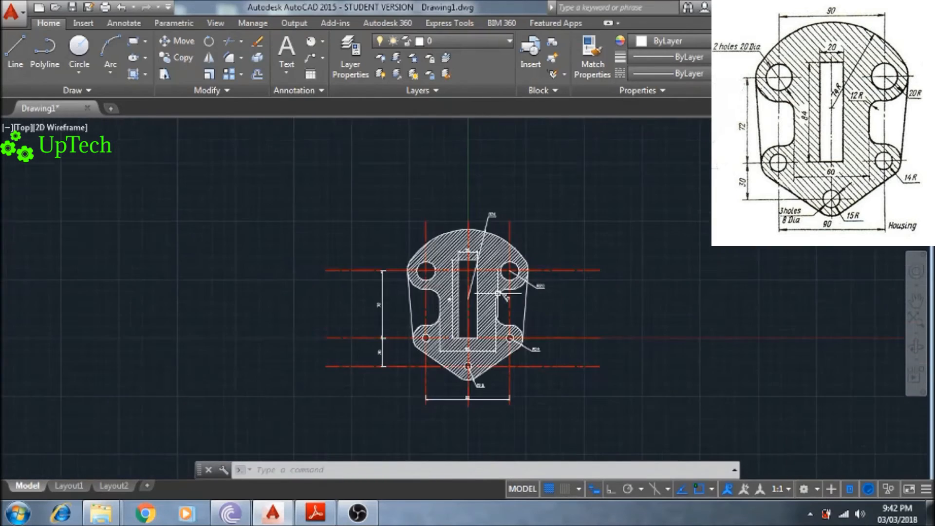
middle_drag(585, 294, 535, 286)
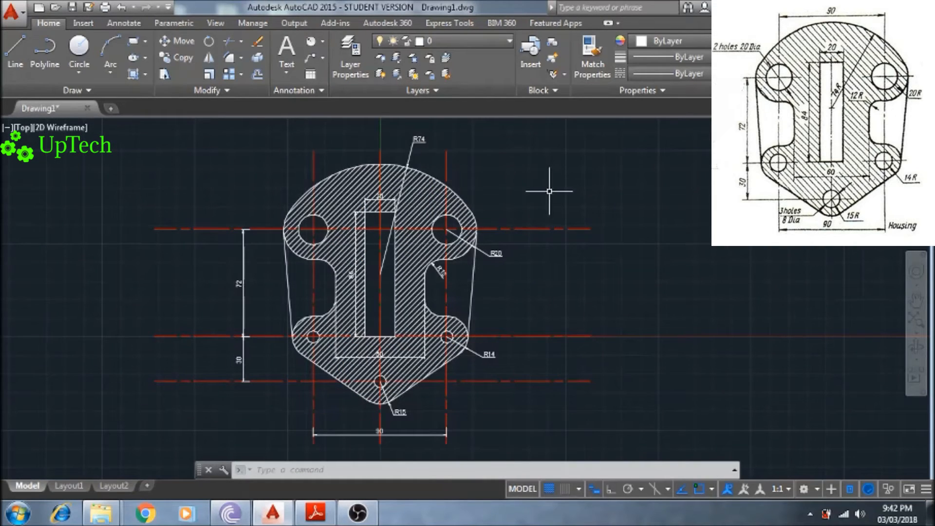
click(322, 43)
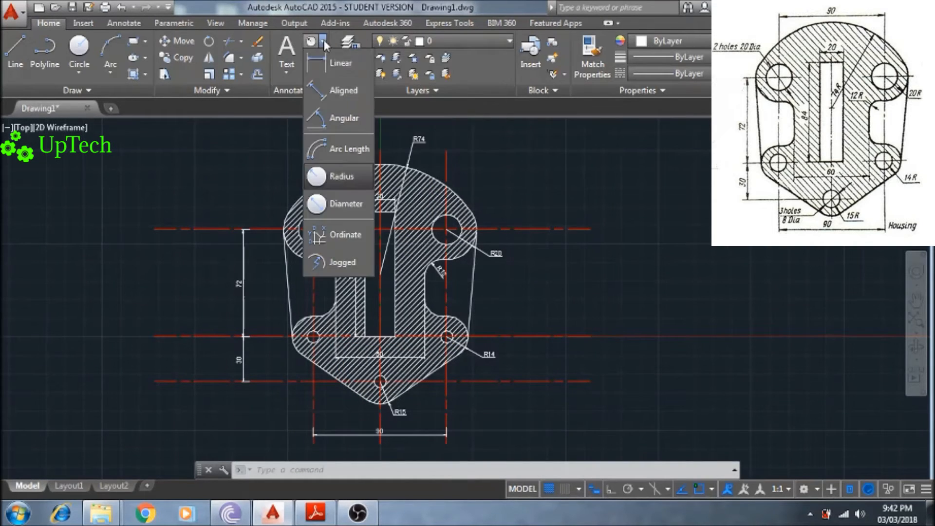
click(326, 212)
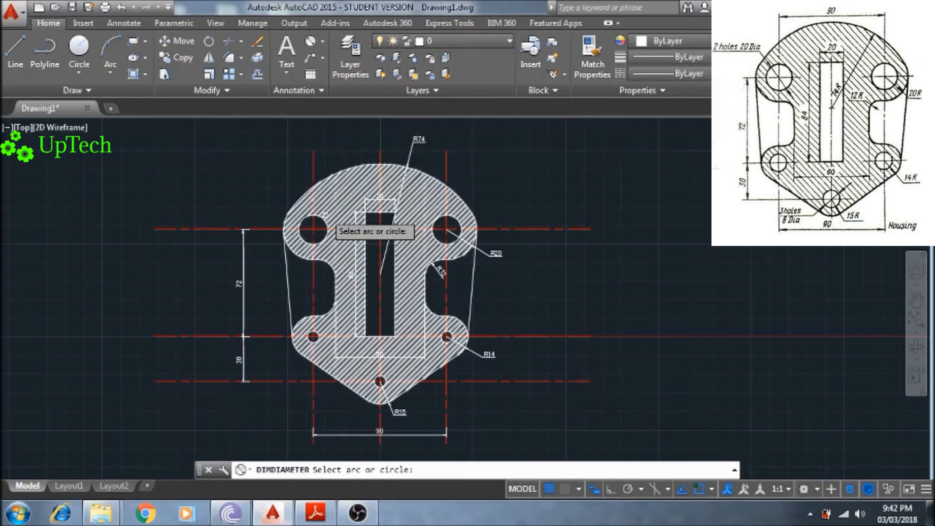
scroll(302, 222, up, 4)
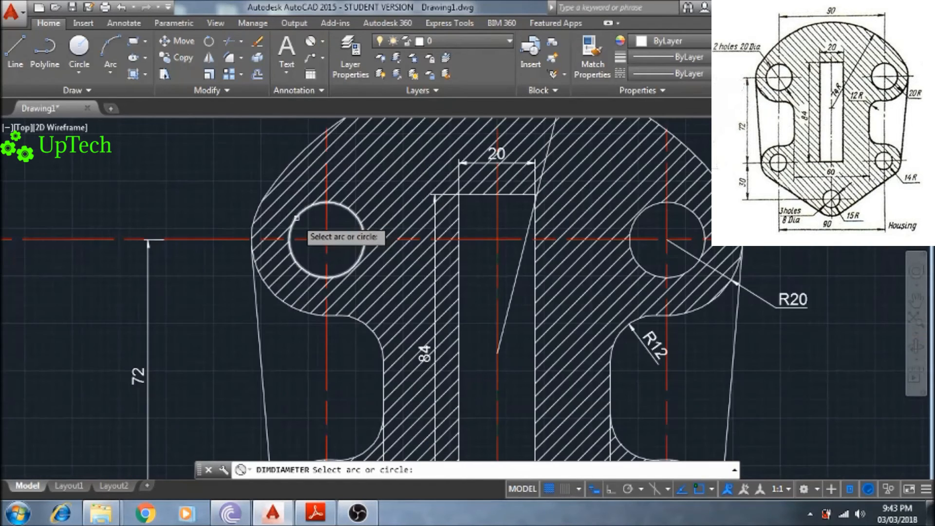
click(297, 217)
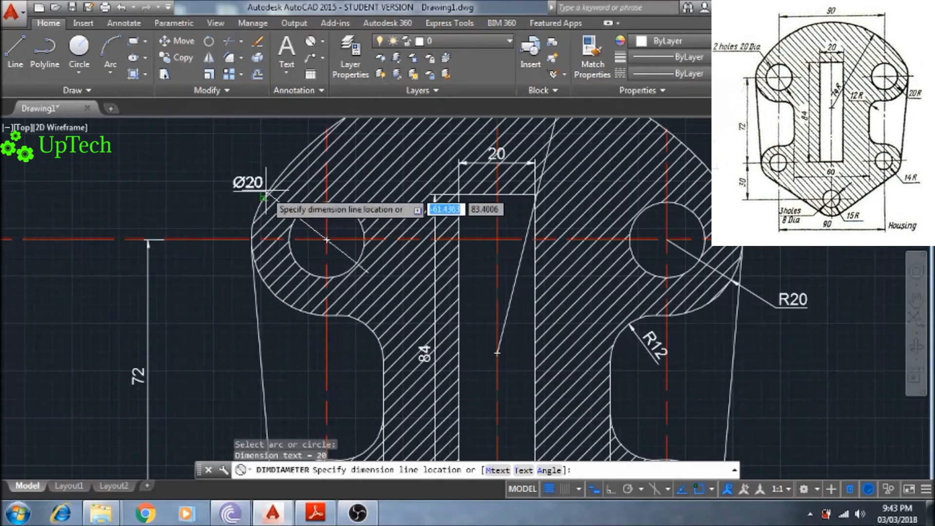
click(224, 155)
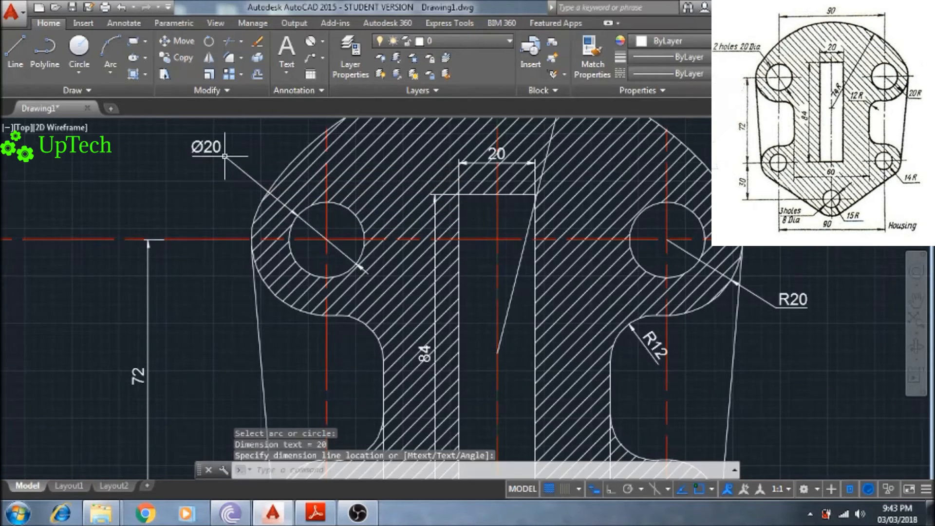
Insert "2 holes" before the diameter value in the upper-left hole's dimension text and close the text editor.
double_click(200, 146)
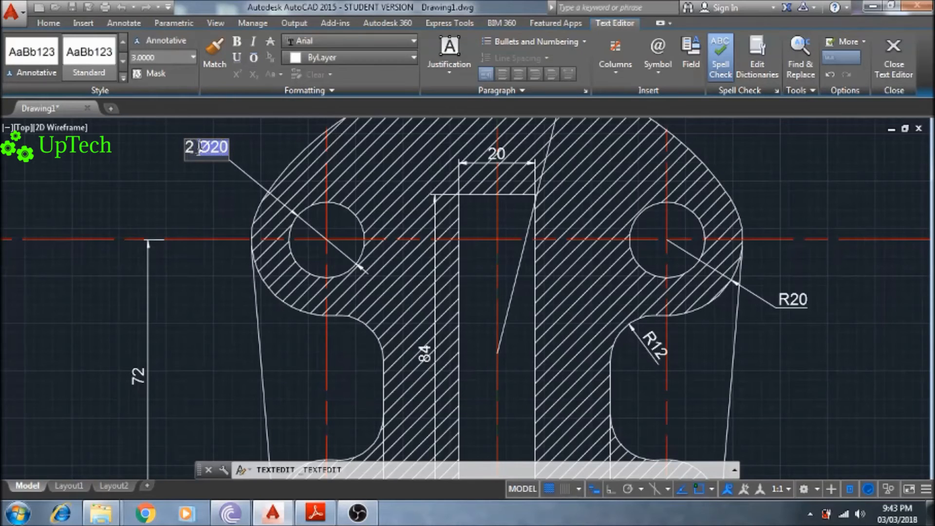
text(2 holes)
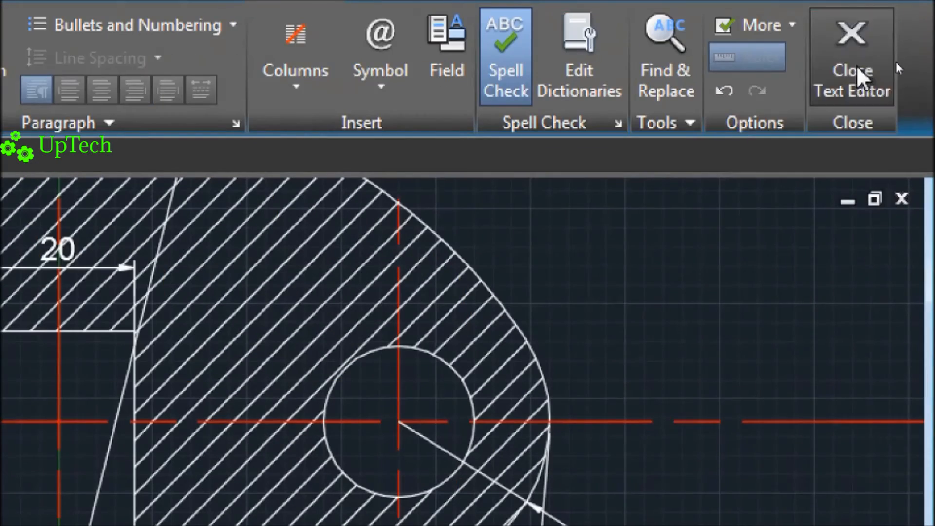
click(896, 65)
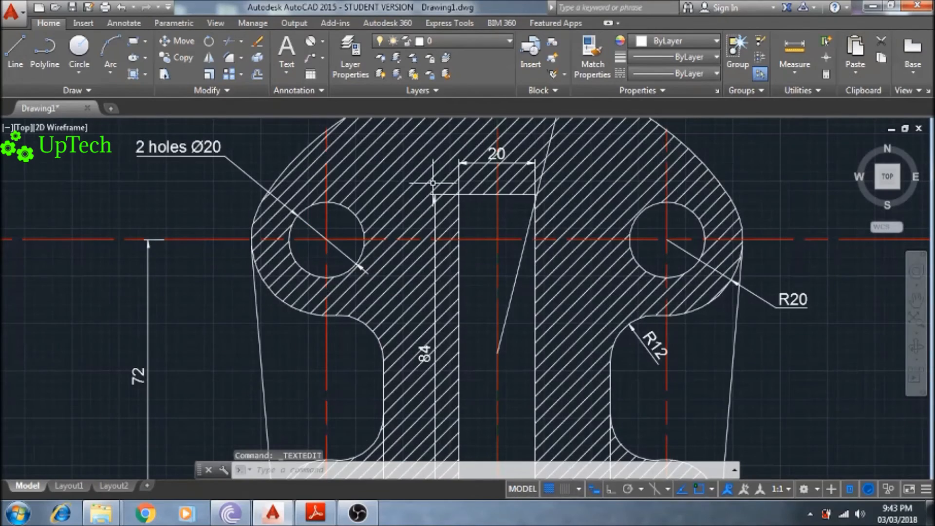
Add a diameter dimension to the bottom-centre hole, with its text outside the outline at the lower left.
scroll(419, 196, down, 5)
scroll(418, 196, down, 2)
middle_drag(419, 197, 402, 193)
scroll(402, 192, up, 2)
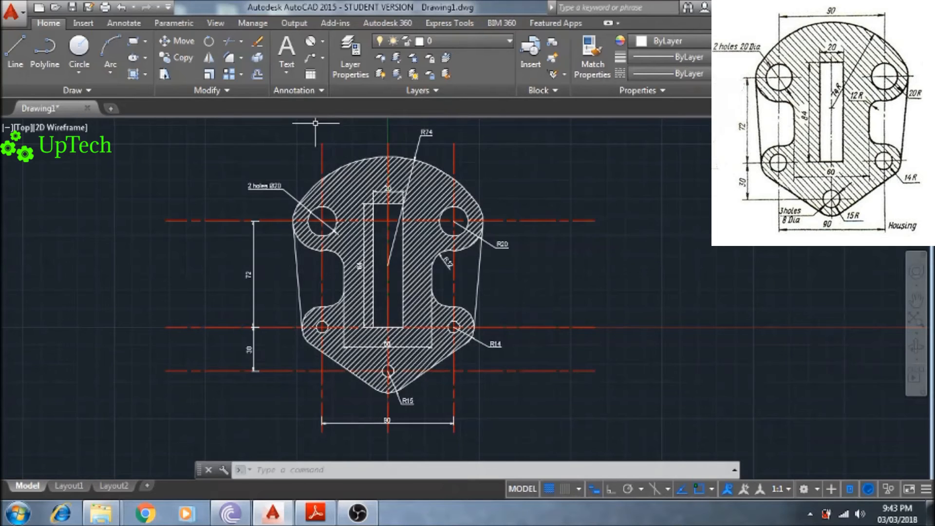
click(323, 42)
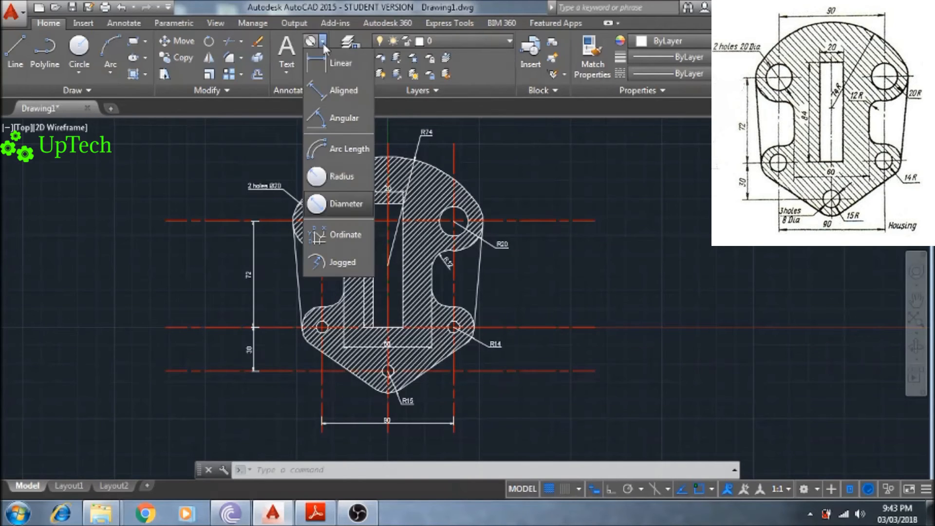
click(329, 204)
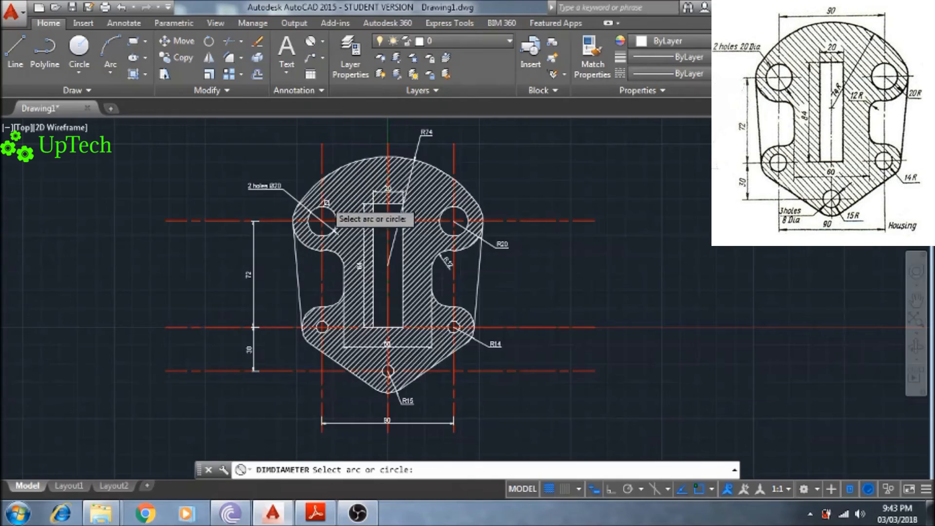
scroll(387, 371, up, 5)
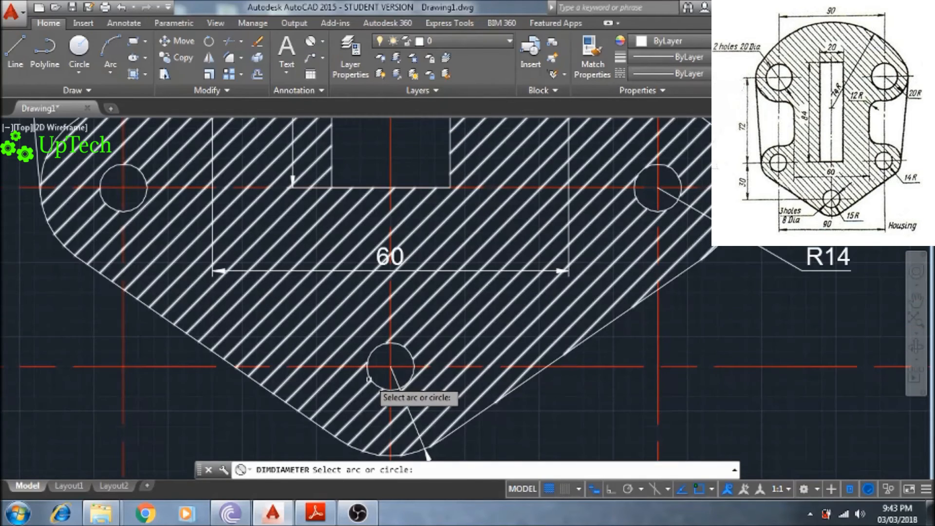
click(369, 376)
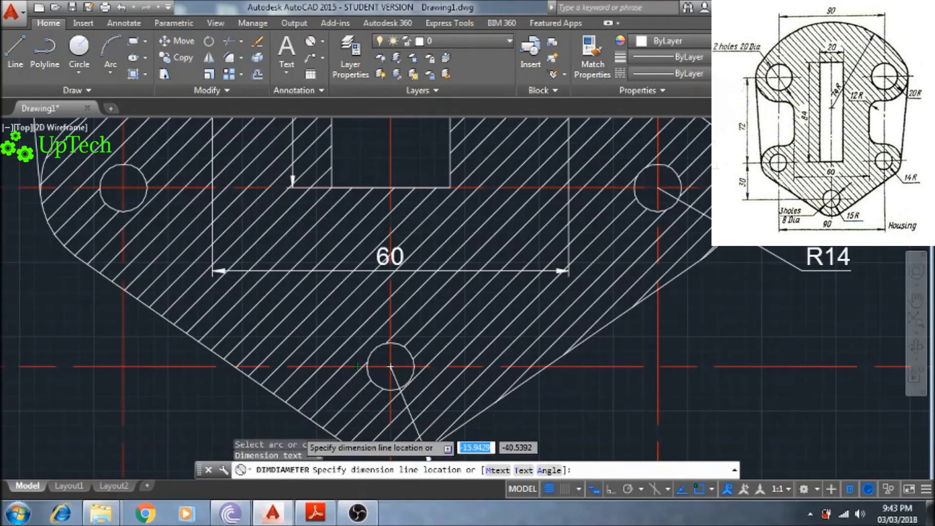
middle_drag(296, 427, 297, 313)
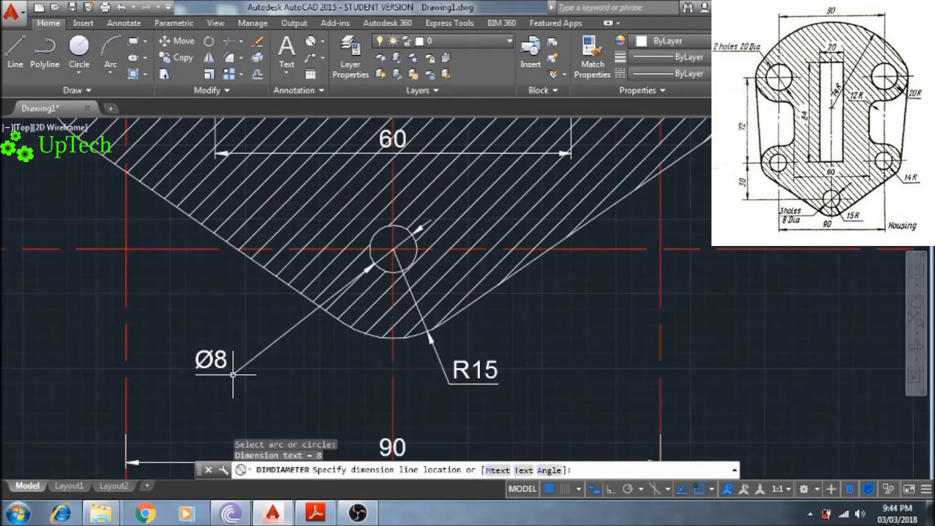
click(233, 374)
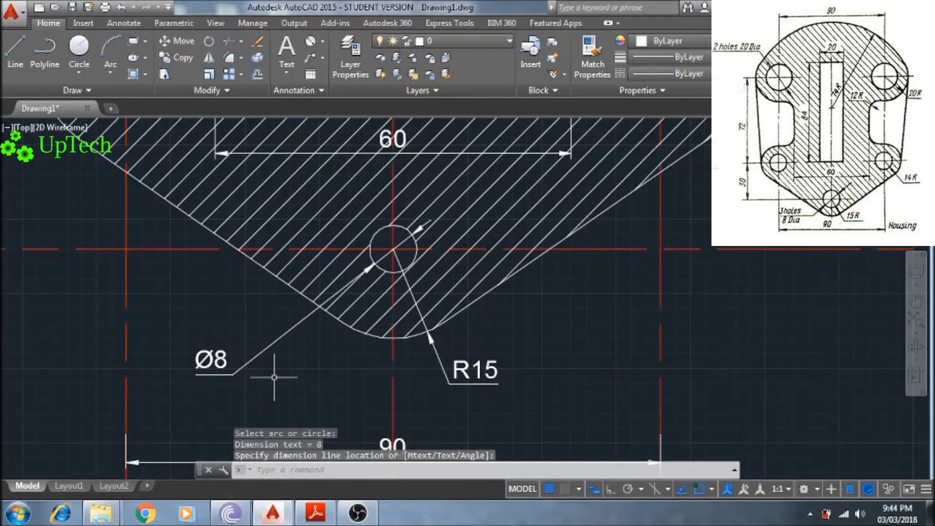
Insert "3 holes" before the diameter value in the bottom-centre hole's dimension text and close the text editor.
double_click(212, 359)
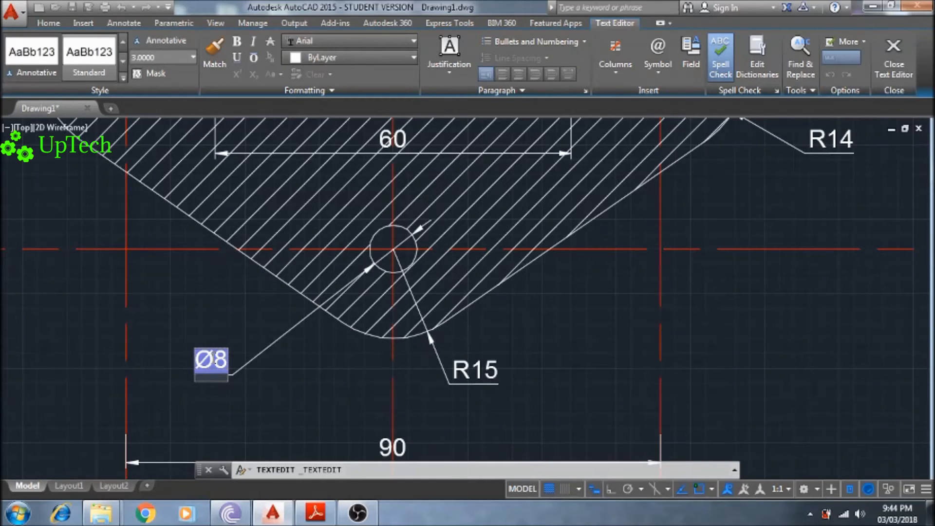
text(2 h)
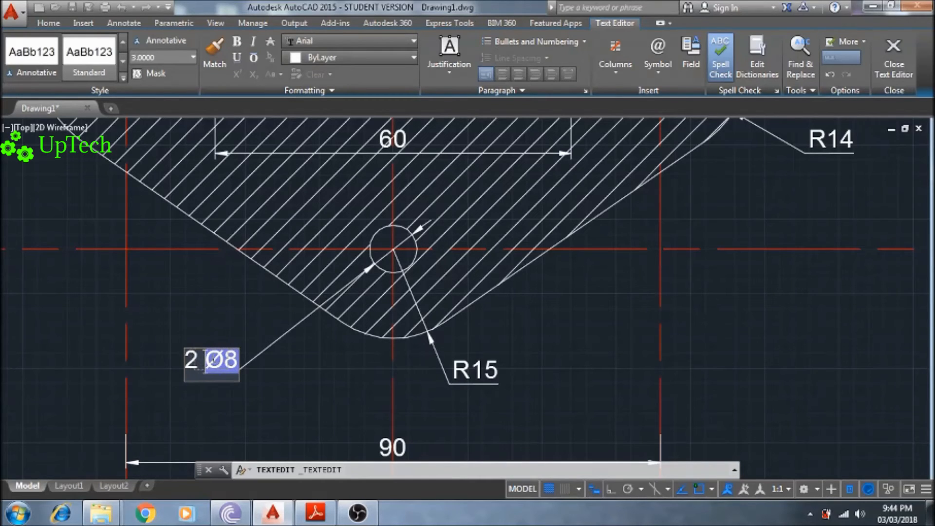
key(BackSpace)
key(BackSpace)
key(BackSpace)
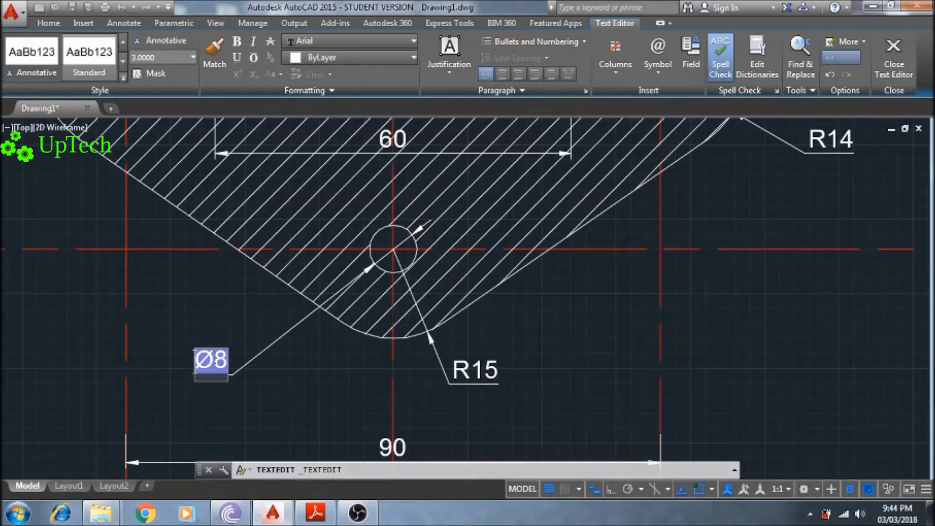
text(3hol)
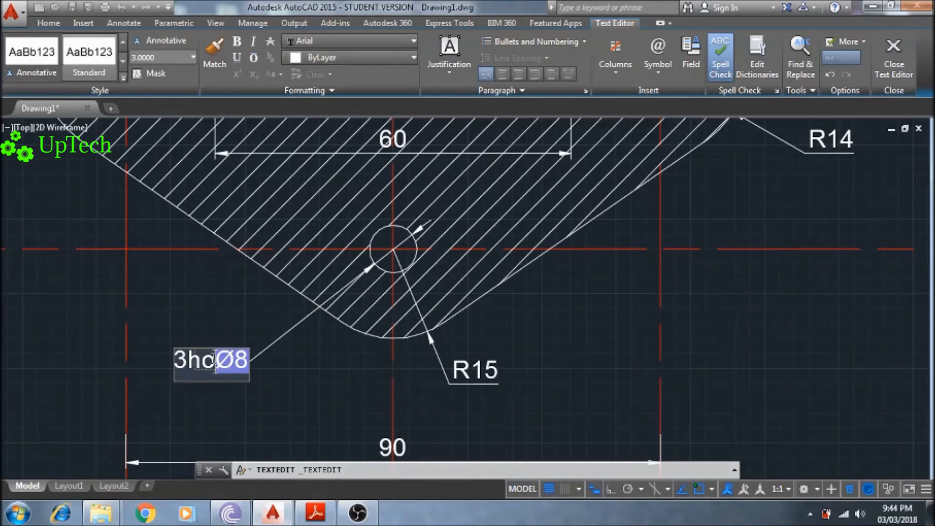
text(es)
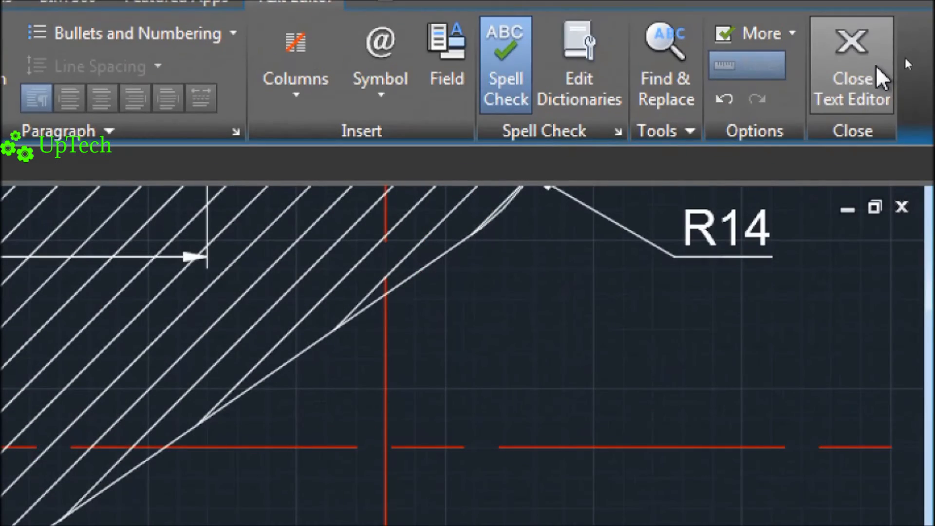
click(874, 68)
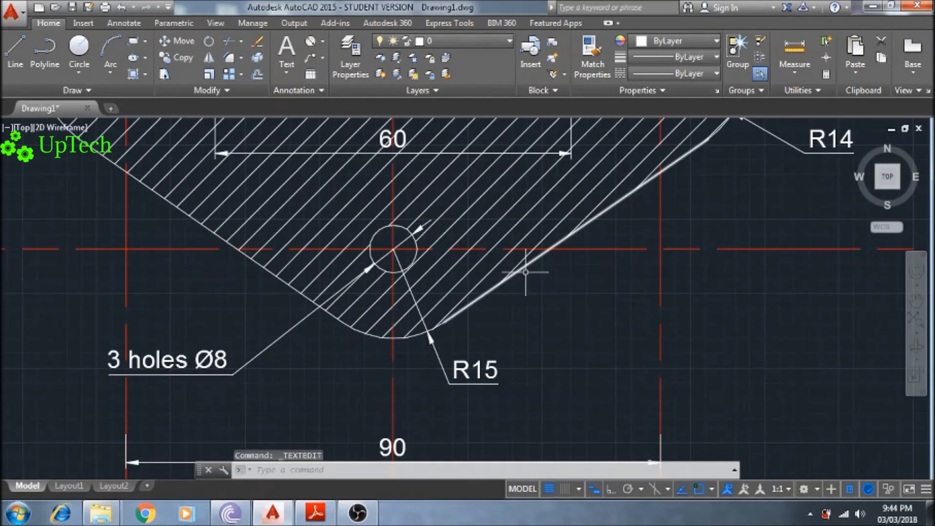
scroll(533, 301, down, 6)
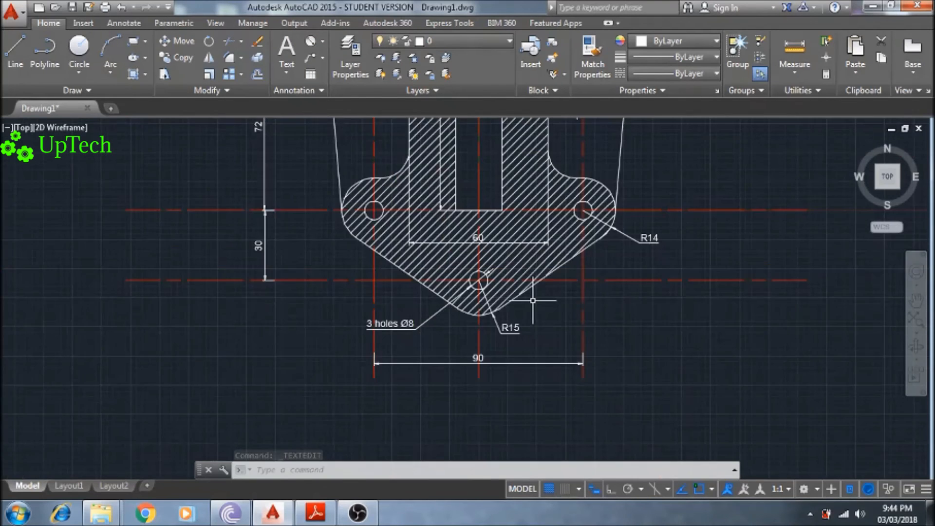
mouse_move(533, 301)
middle_down()
mouse_move(483, 348)
mouse_move(467, 383)
middle_up()
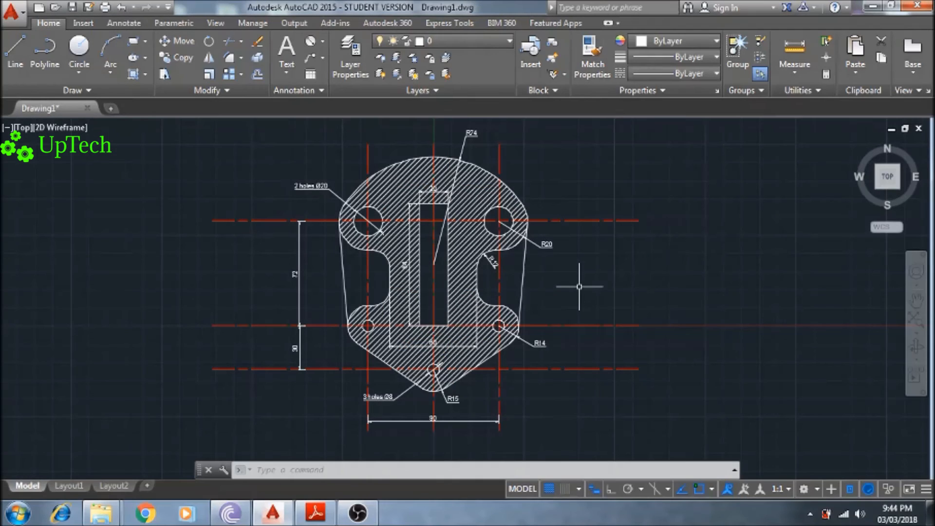